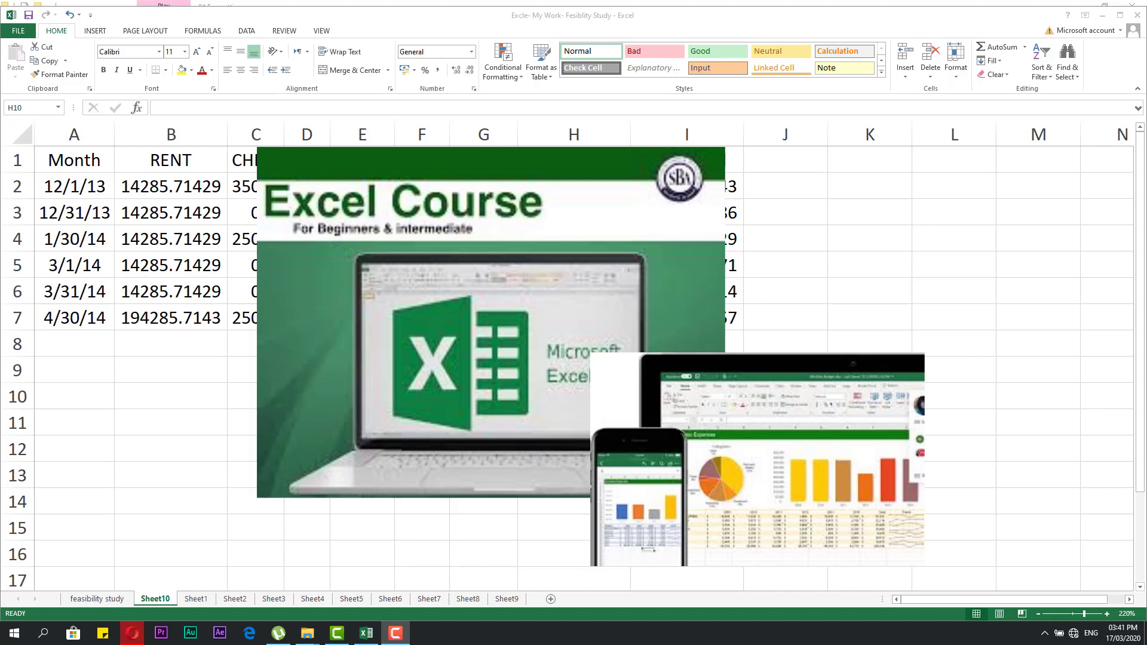
Step: Select the whole cost data block A1:I7 on Sheet10, starting from the Month header
click(307, 397)
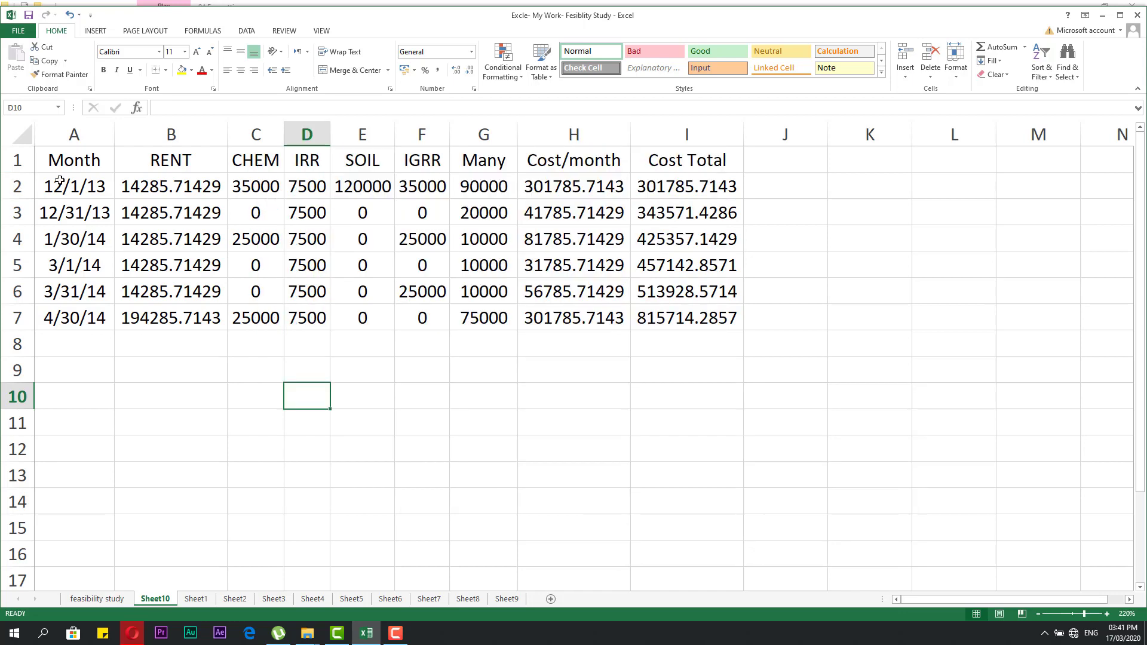
click(65, 162)
drag(107, 198, 713, 317)
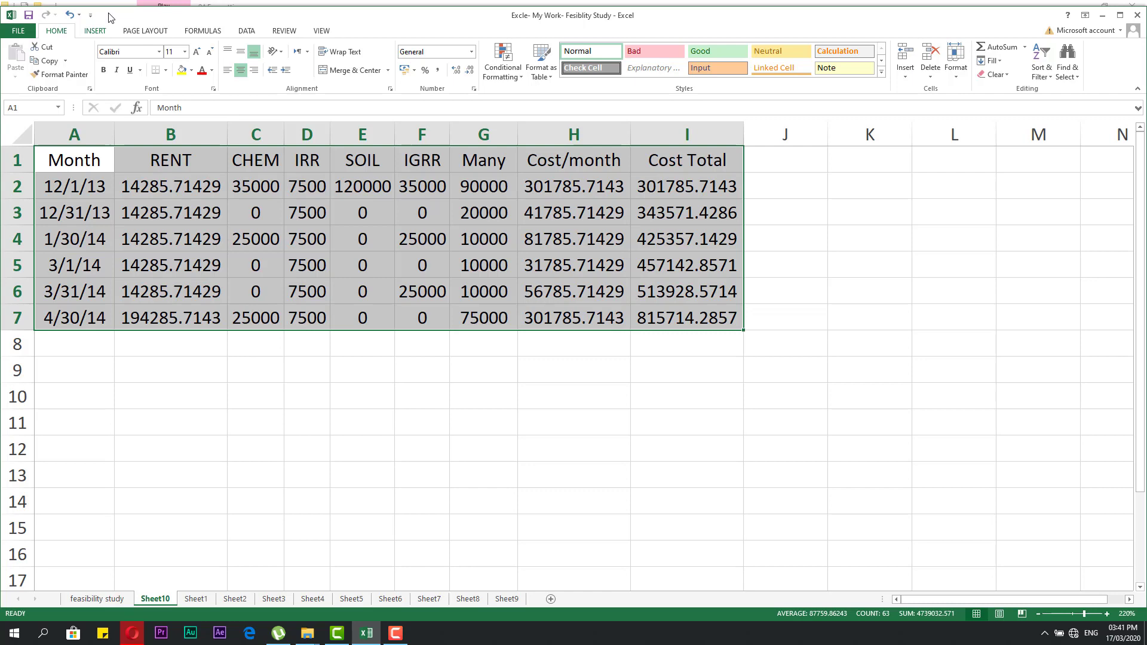
Step: Insert a table from A1:I7 with 'My table has headers' unchecked, creating Table1
click(95, 34)
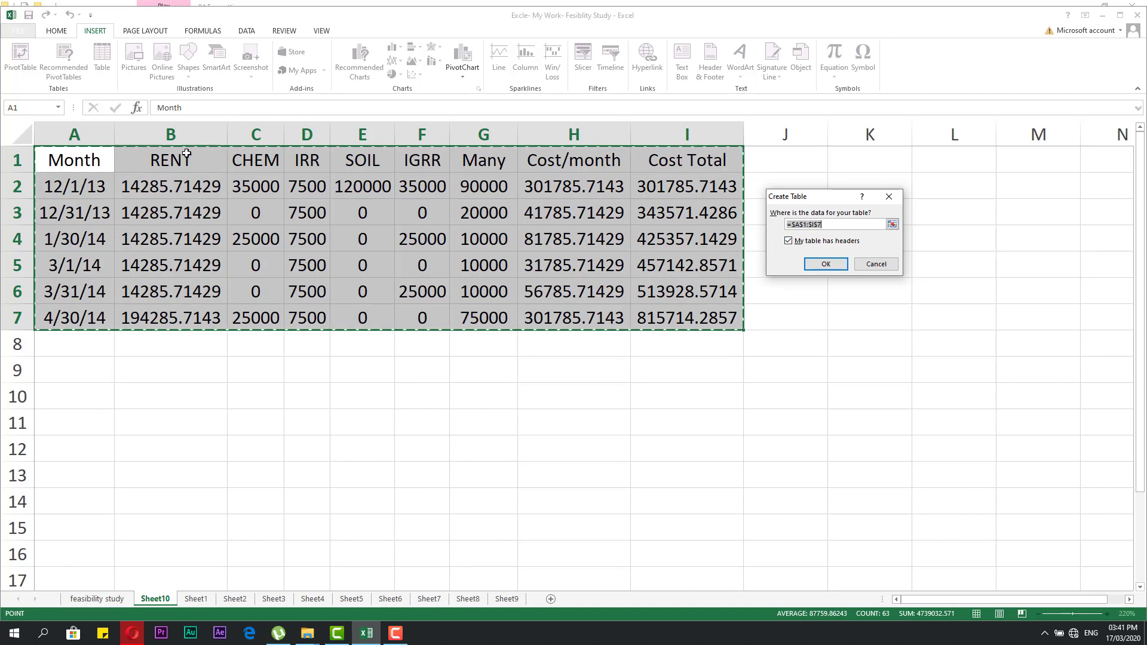
click(789, 241)
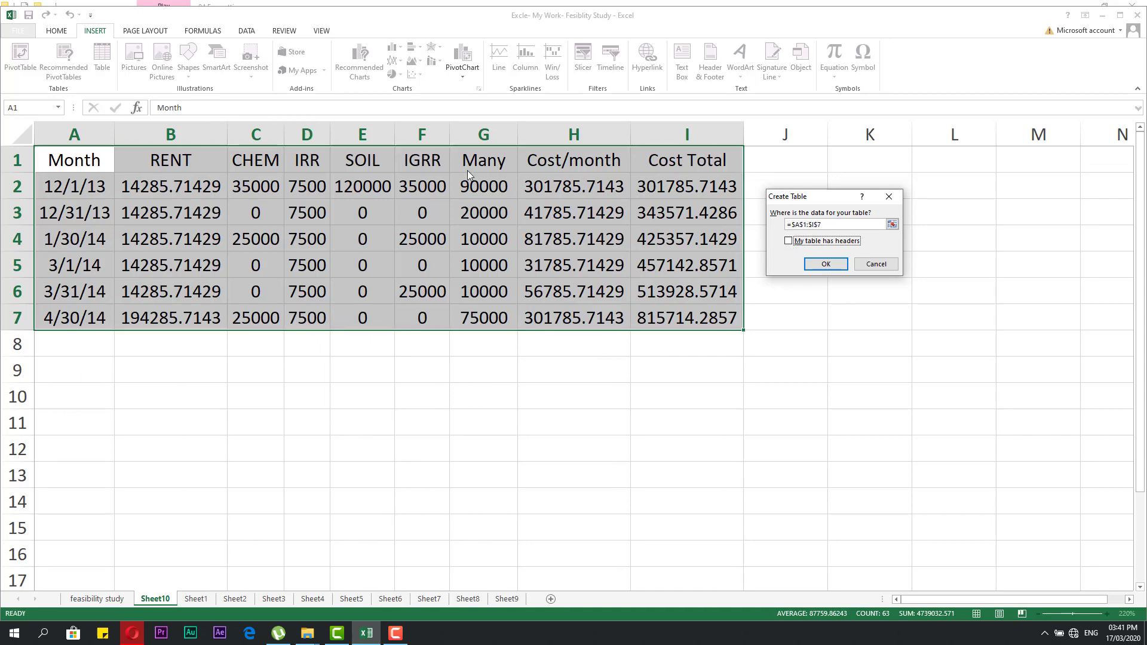
click(826, 264)
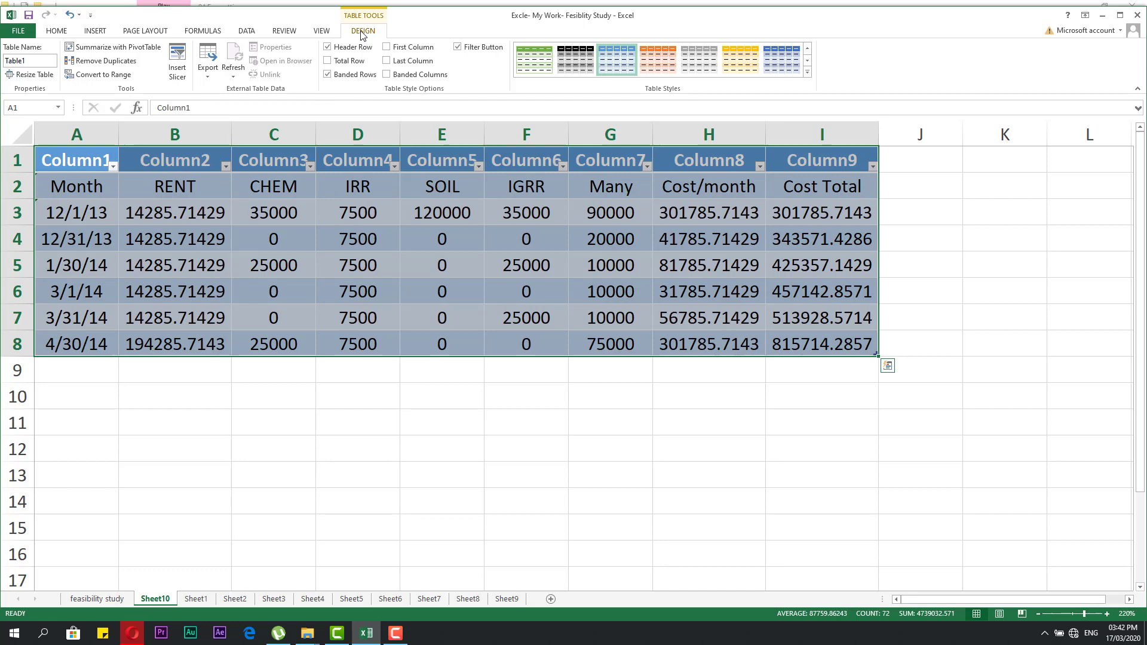
Step: Maximize the Excel window and bring up the Table Tools Design options for Table1
click(708, 438)
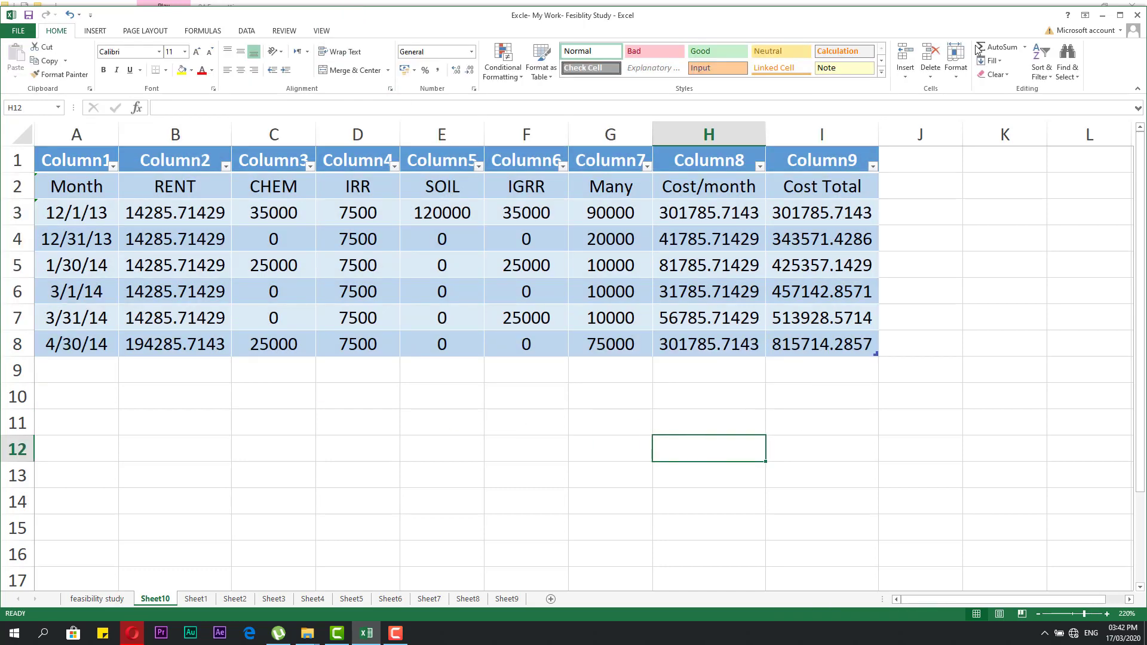
click(1120, 14)
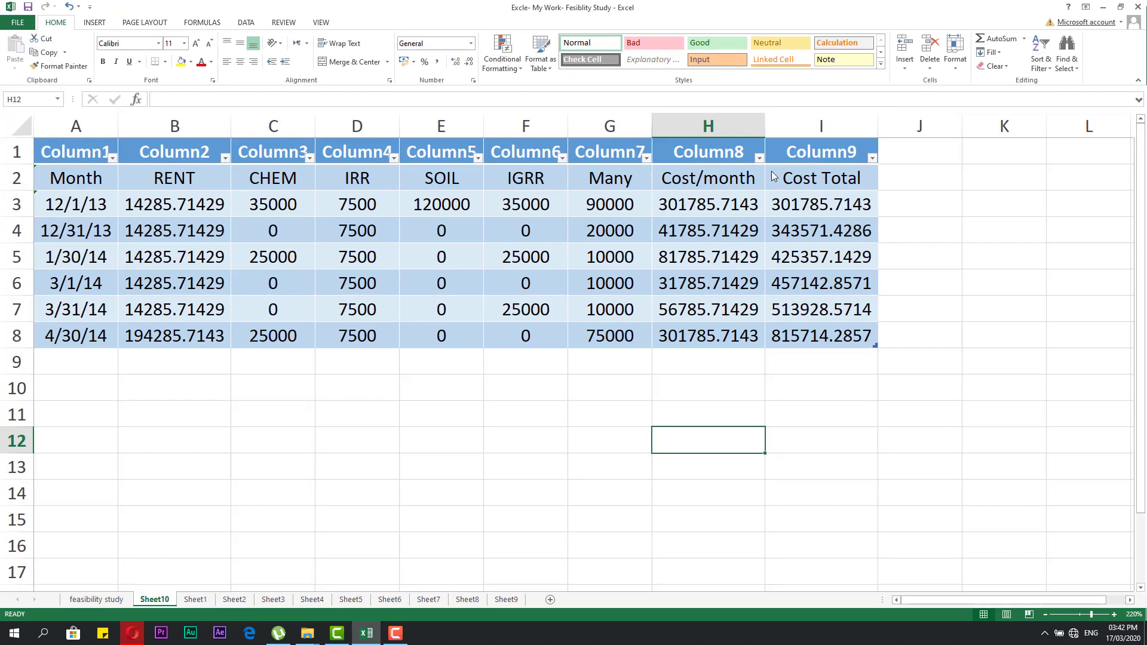
click(617, 330)
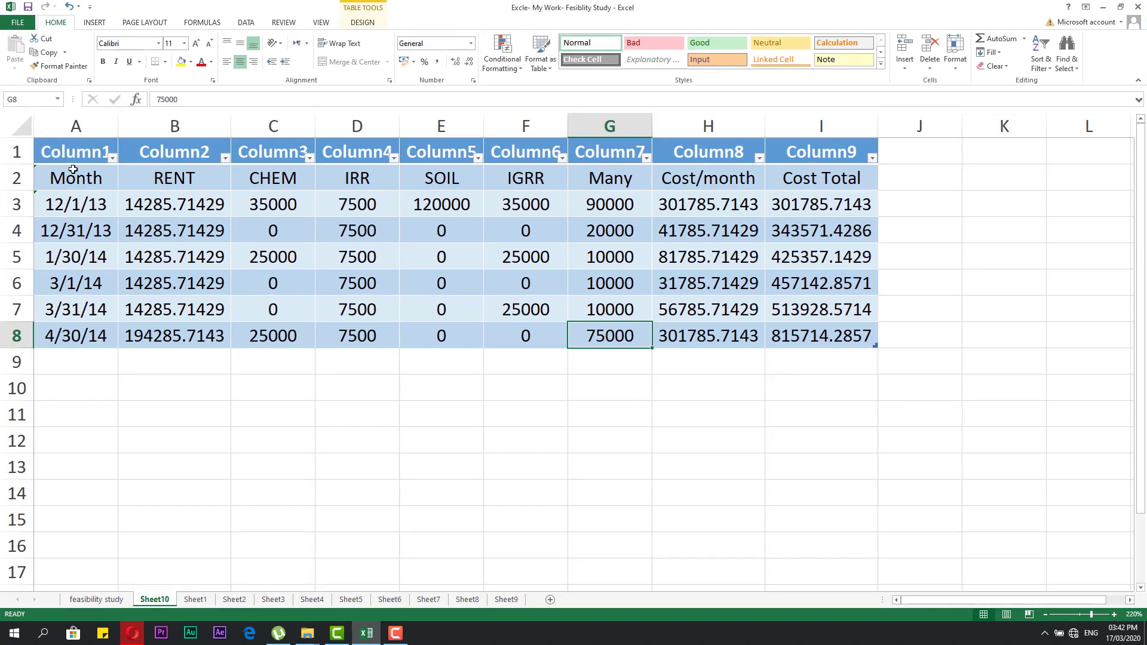
click(361, 24)
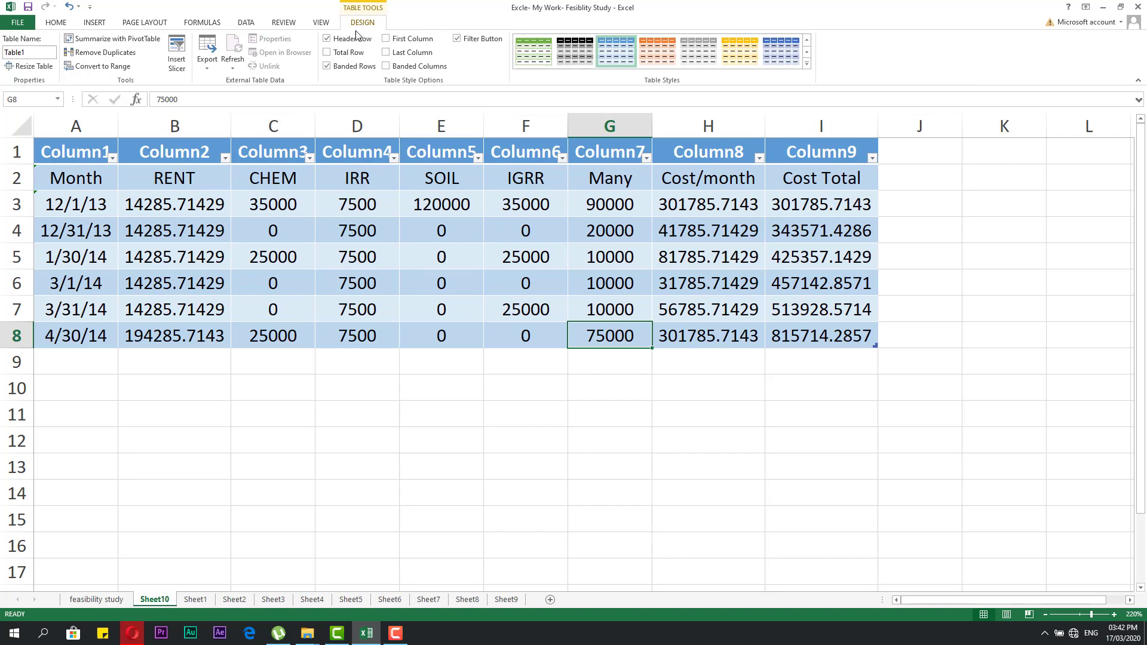
click(282, 381)
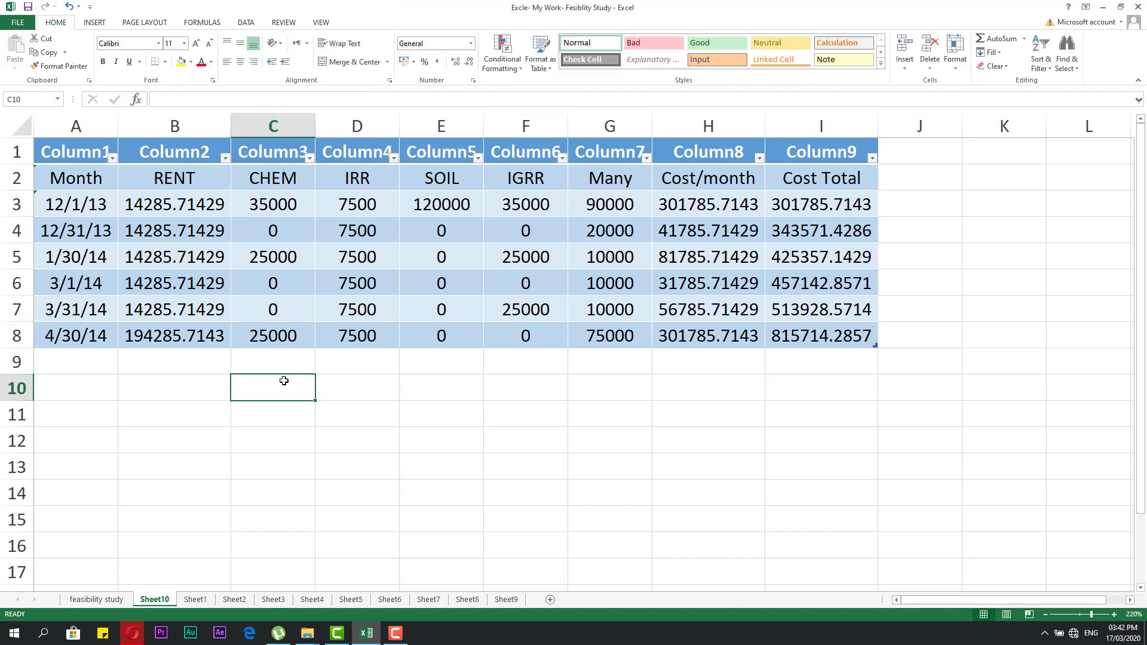
click(373, 203)
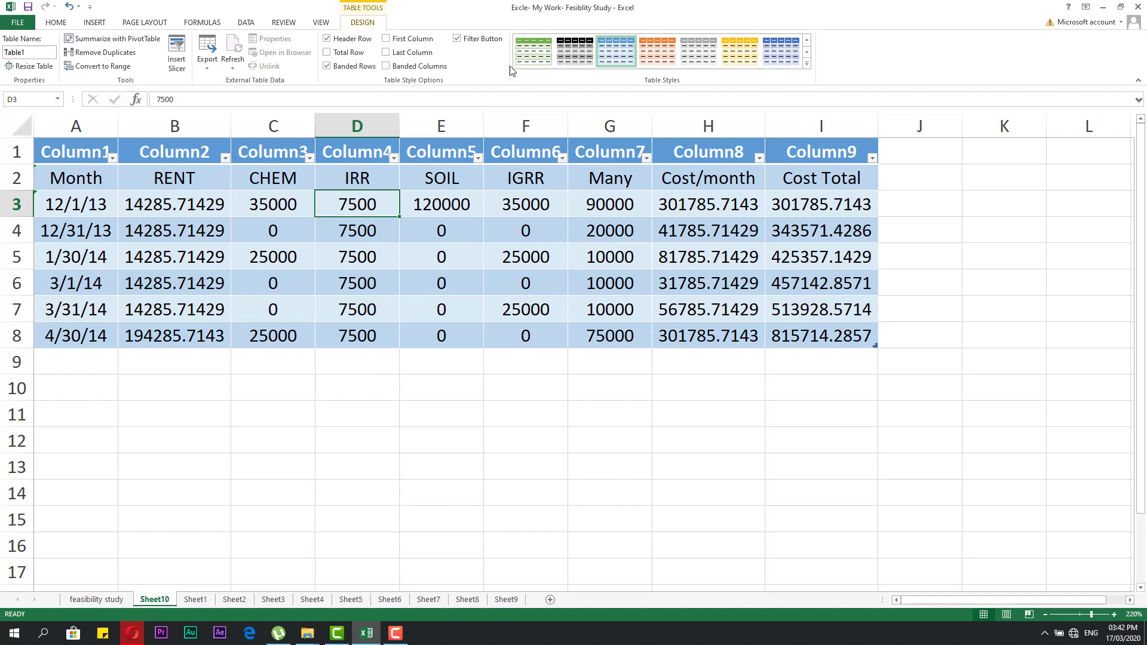
Step: Try the light-yellow medium table style, then clear the table's style
click(807, 64)
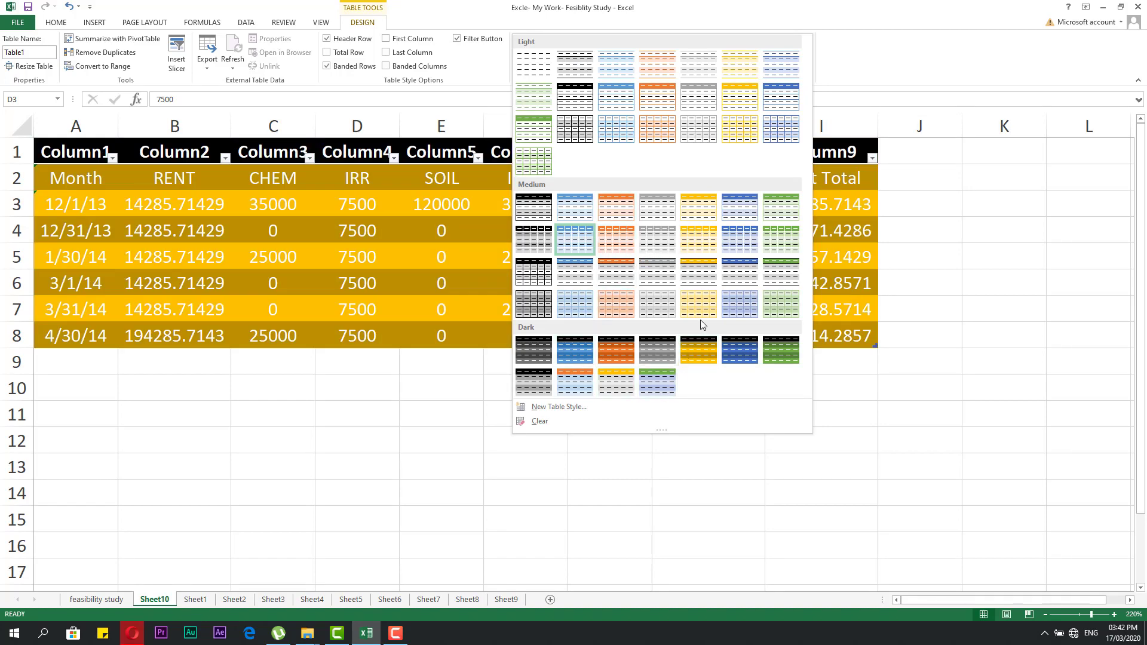
click(704, 306)
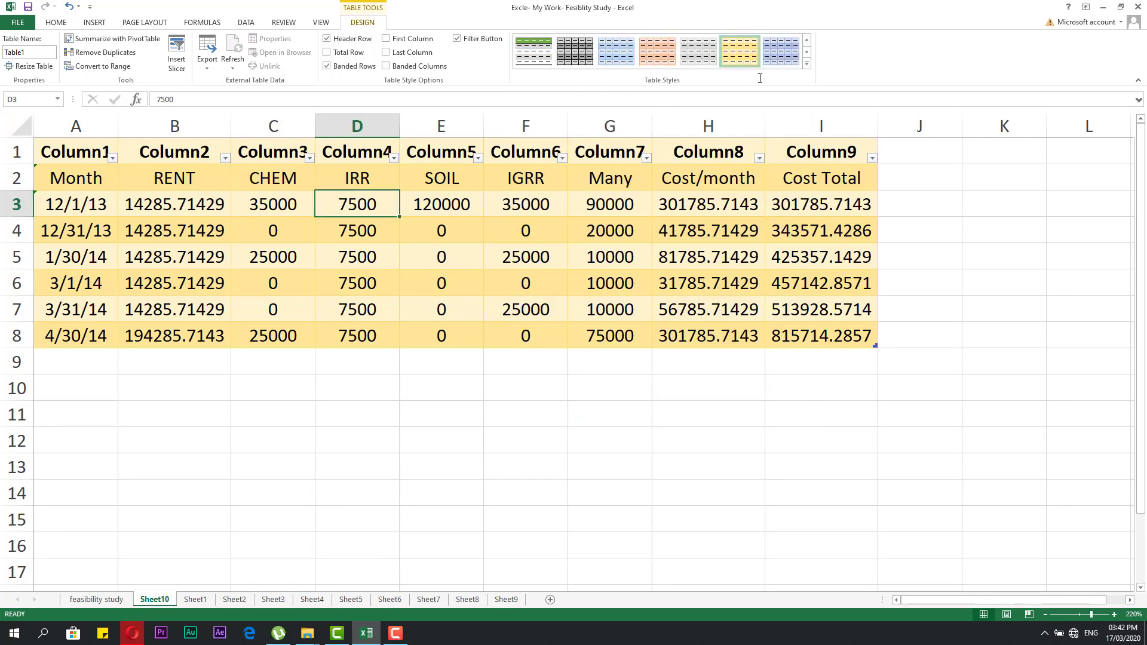
click(807, 63)
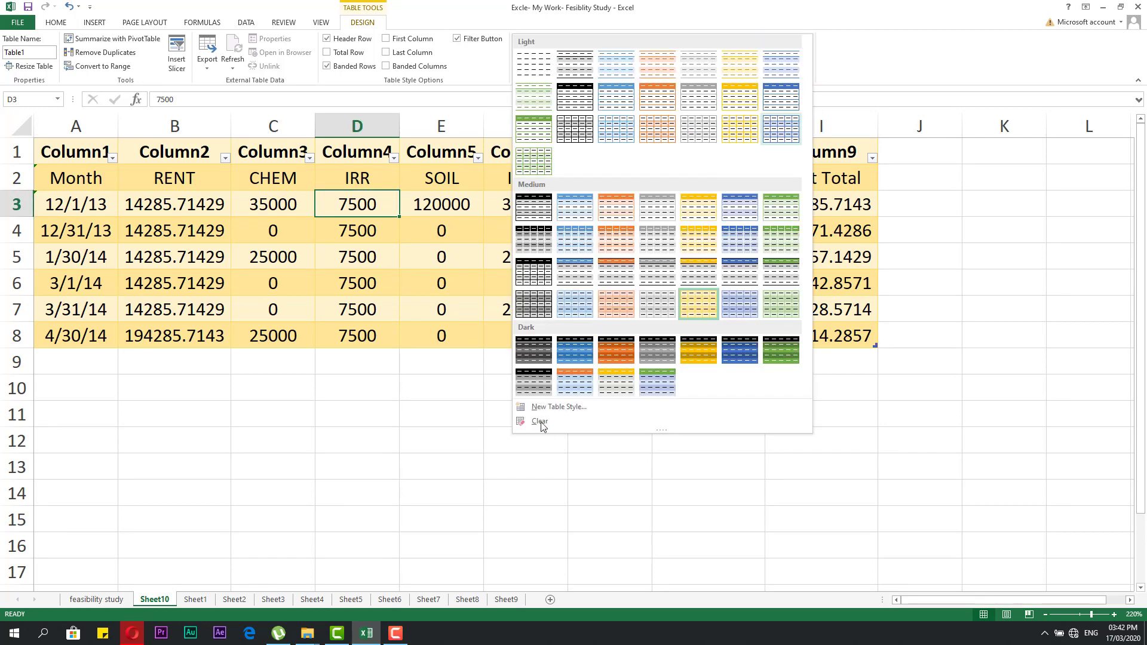
click(543, 422)
Step: Apply the grey banded Light table style to Table1
click(499, 264)
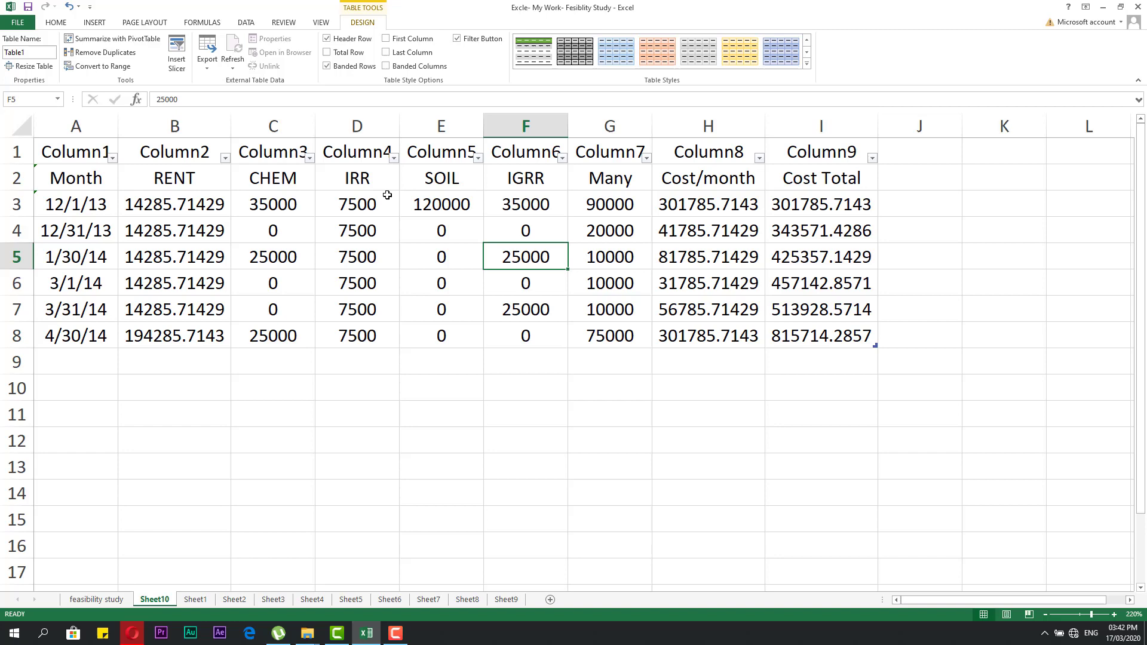
click(386, 195)
click(223, 174)
click(81, 151)
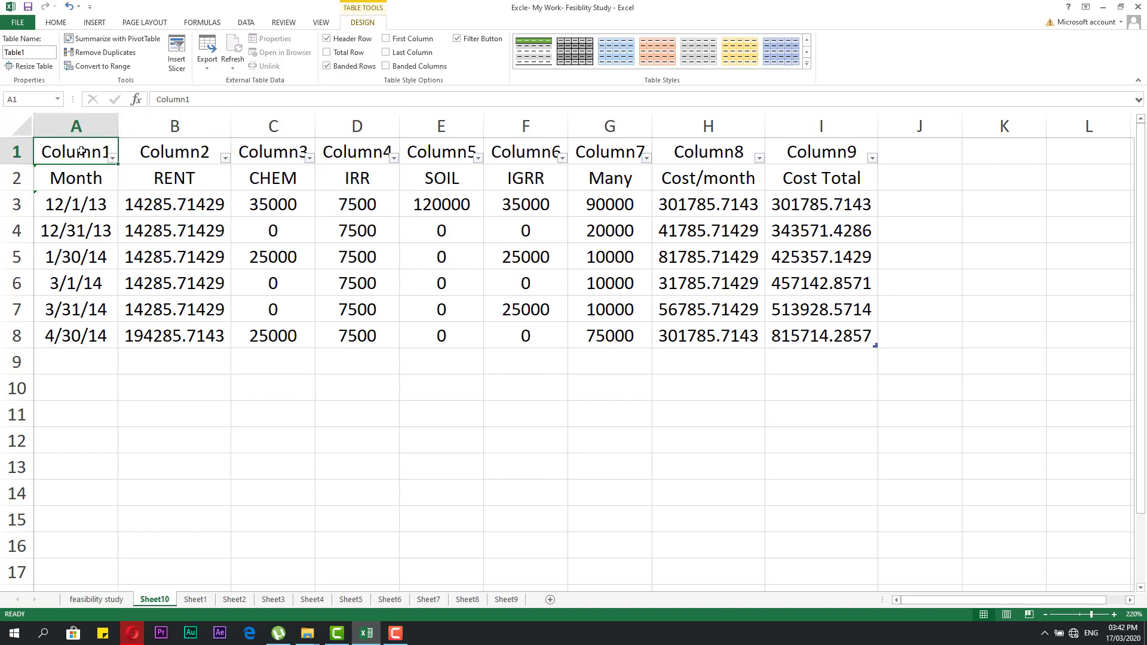
click(360, 230)
click(806, 64)
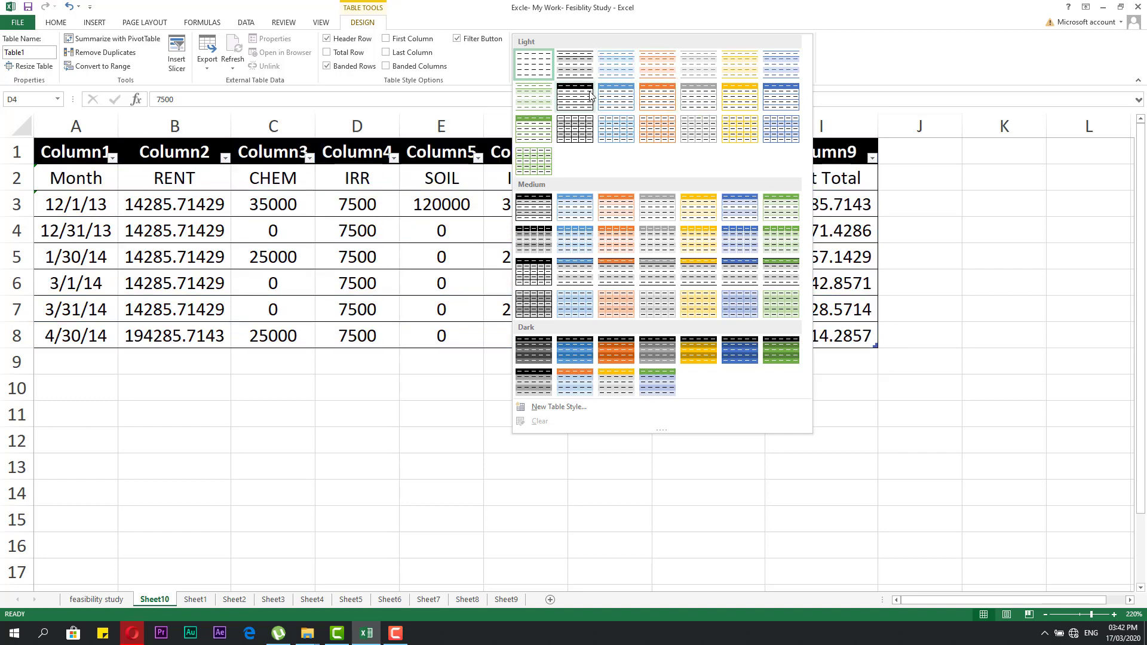
click(584, 66)
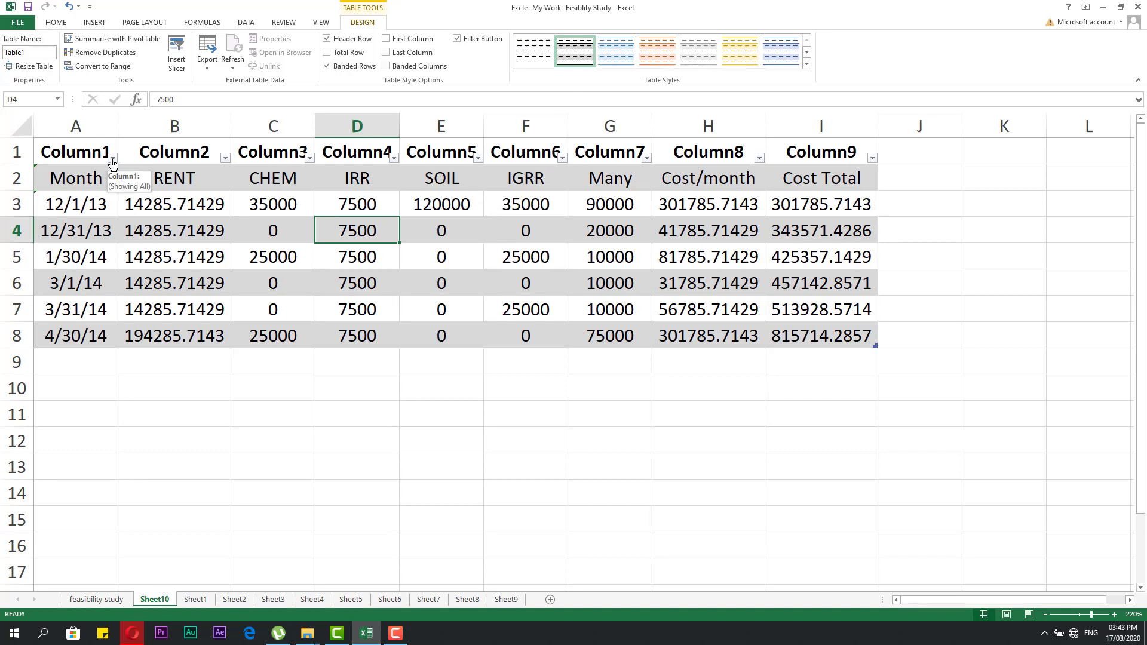
click(394, 158)
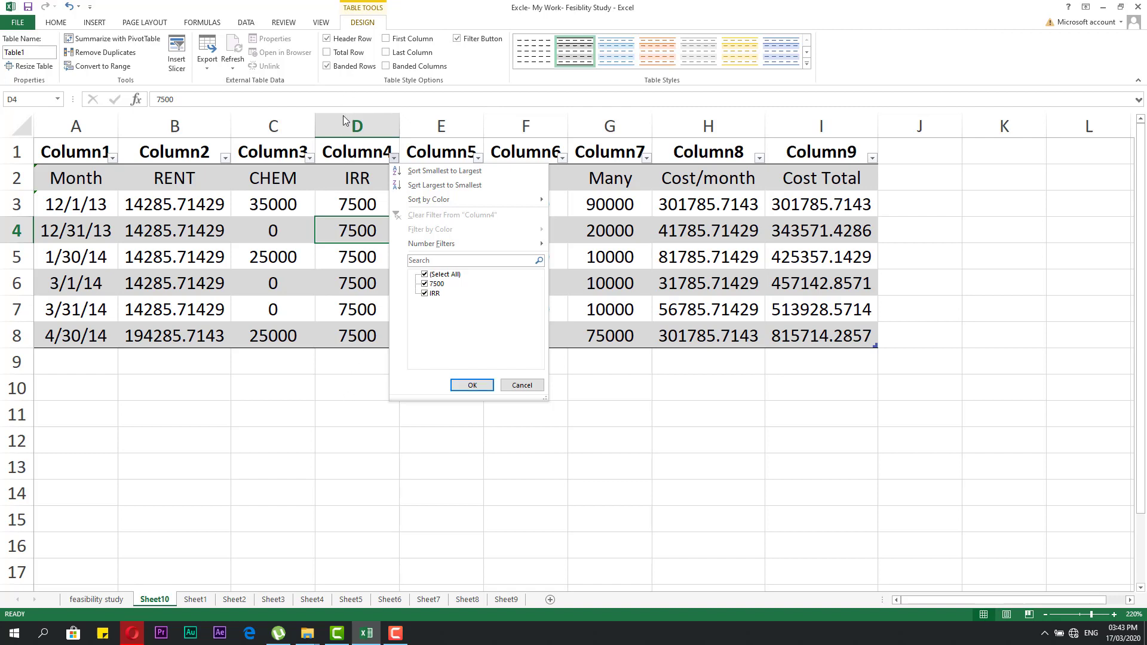
click(425, 293)
click(471, 384)
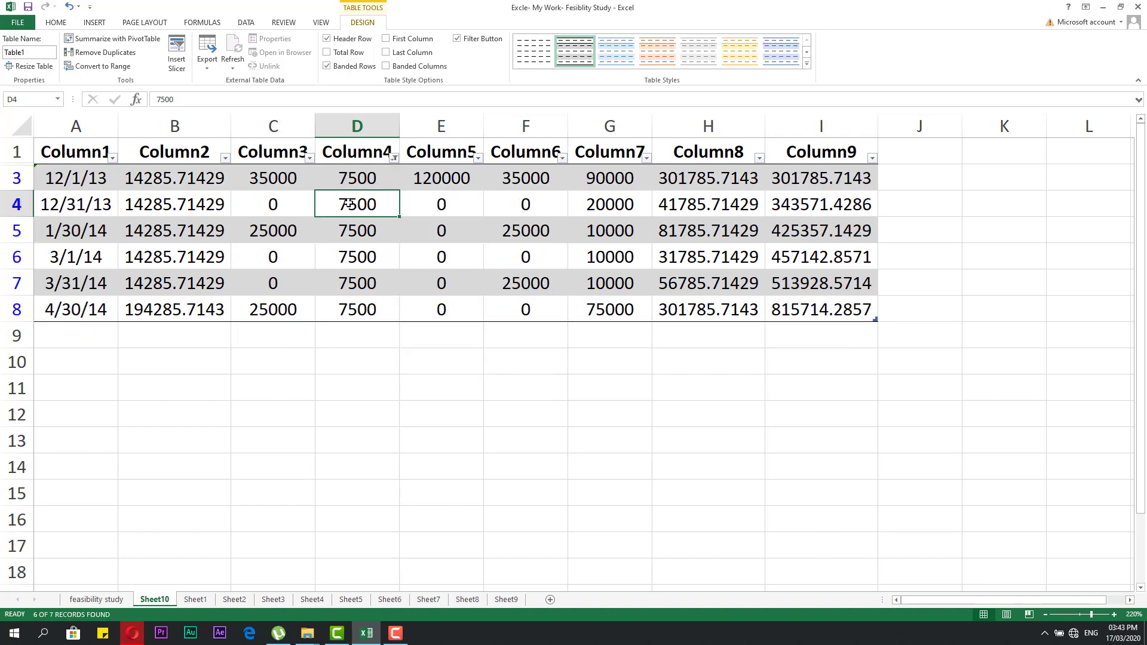
click(395, 158)
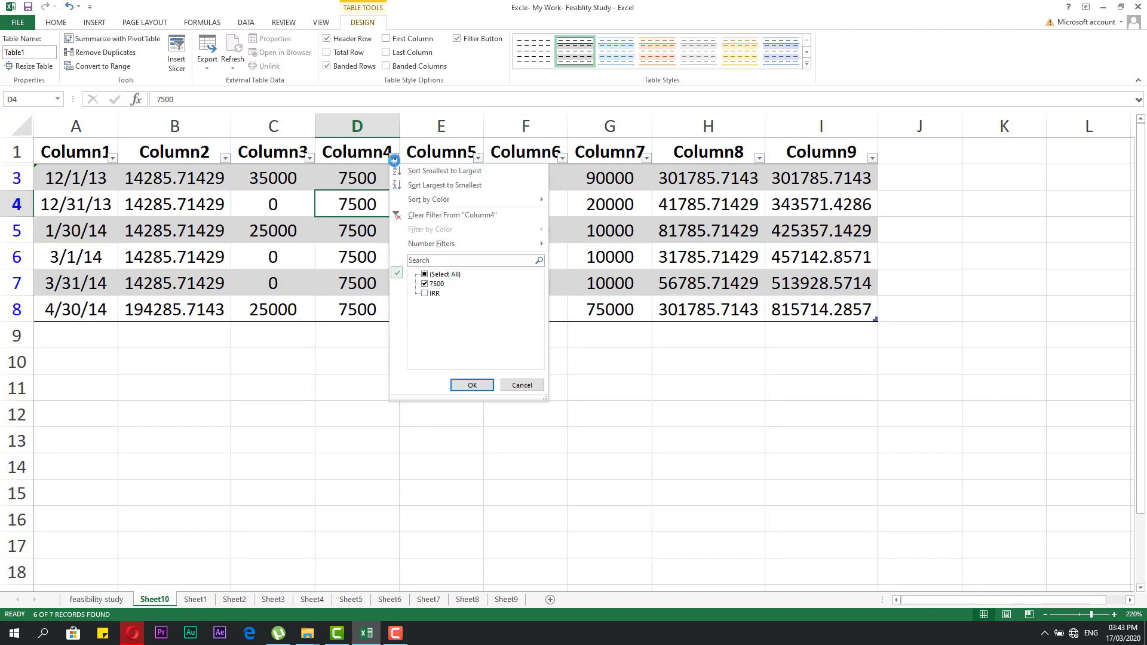
click(425, 293)
click(471, 385)
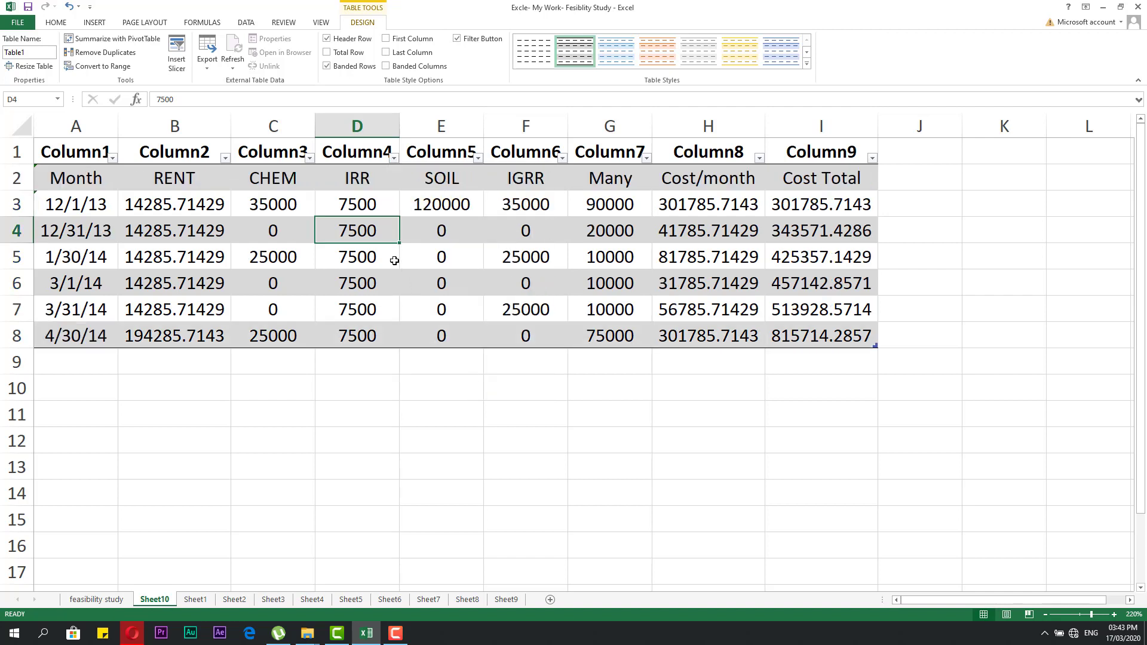
click(377, 188)
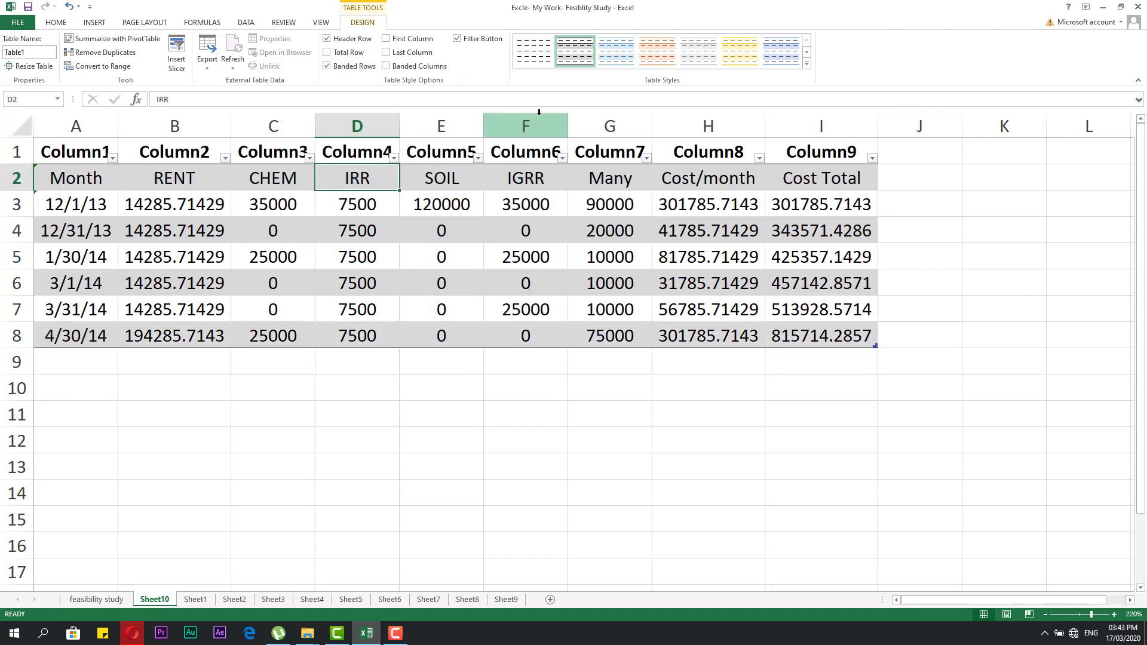
Step: Toggle the filter buttons off and on, bold the first column, and test last-column emphasis
click(457, 39)
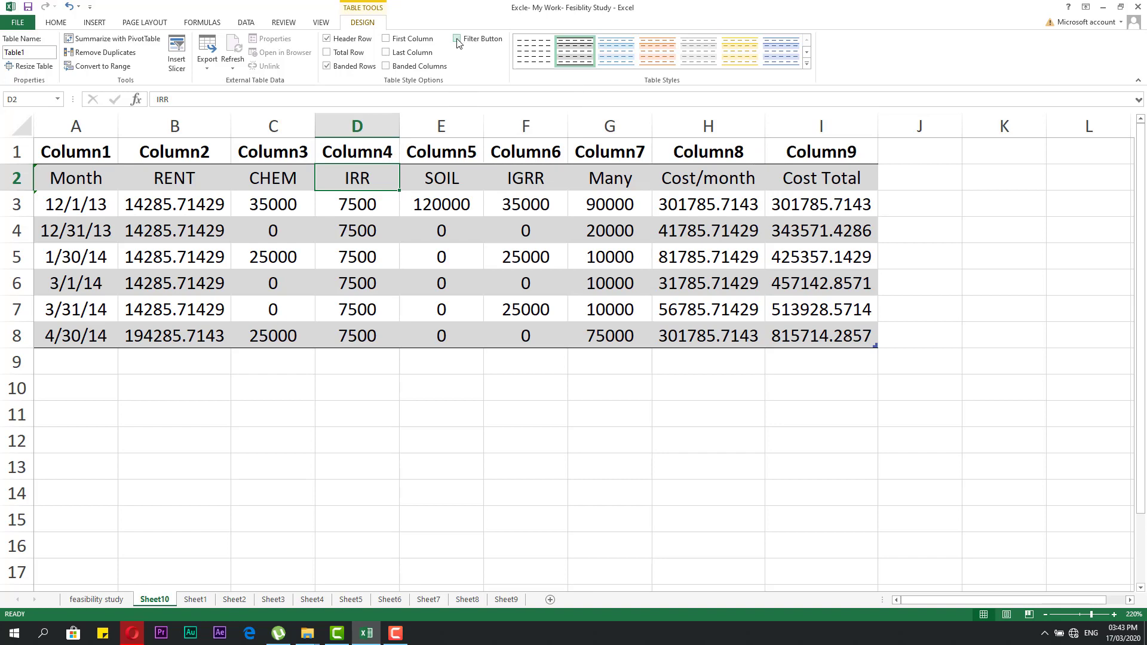
click(457, 39)
click(457, 39)
click(457, 40)
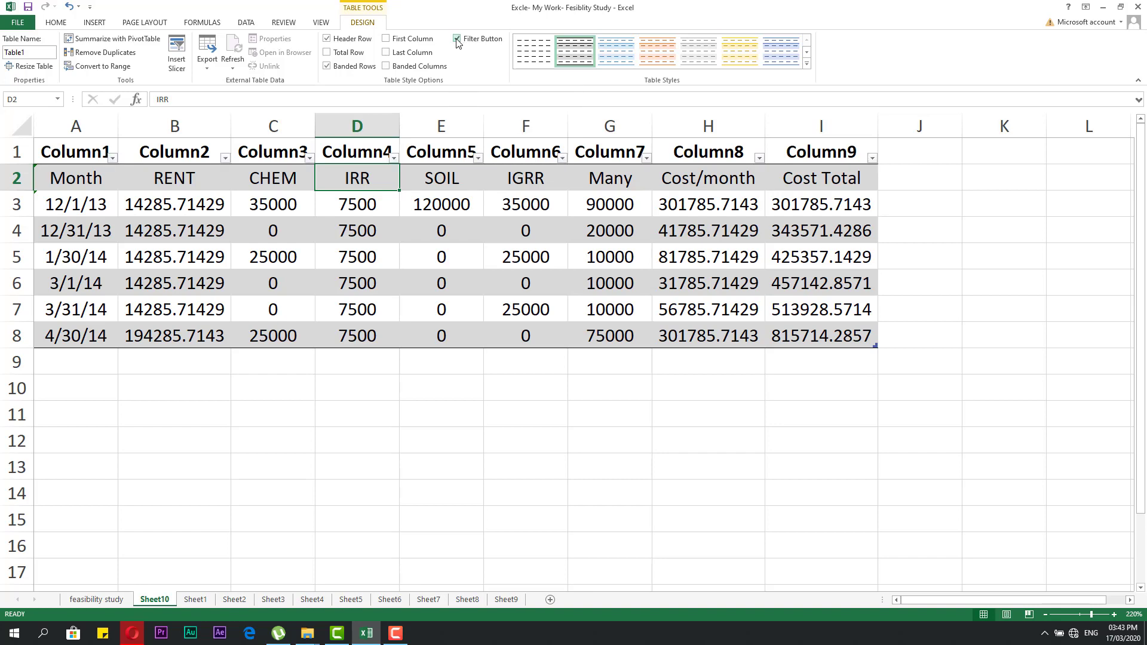
click(387, 40)
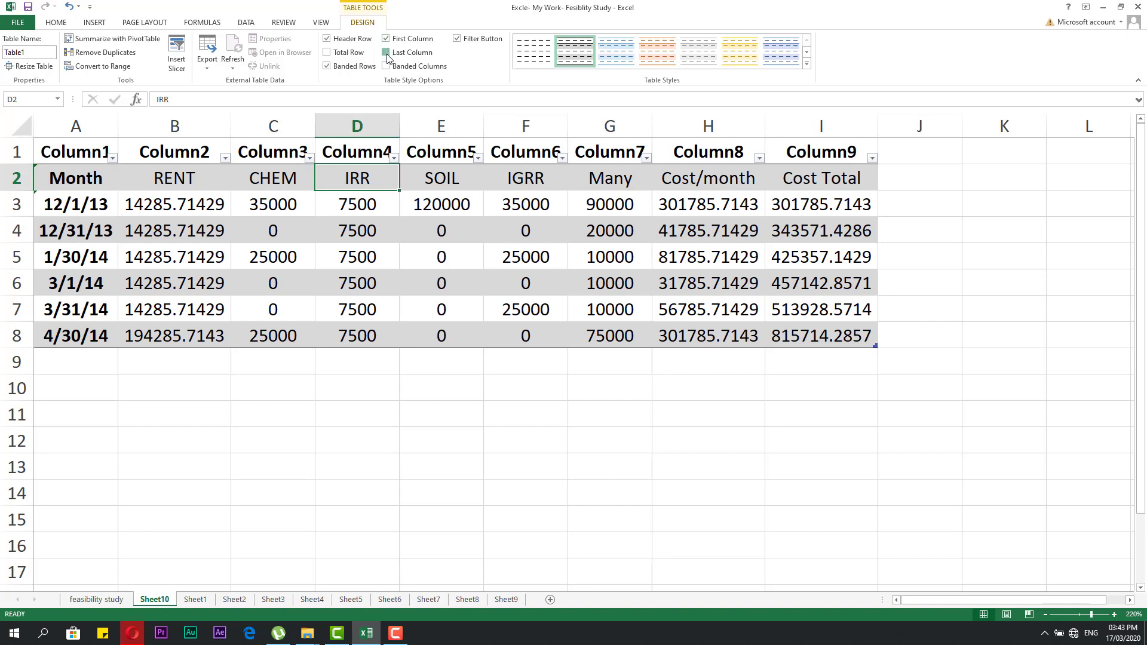
click(386, 53)
click(387, 53)
Step: Test header row and banded rows, then leave banded columns switched on
click(387, 66)
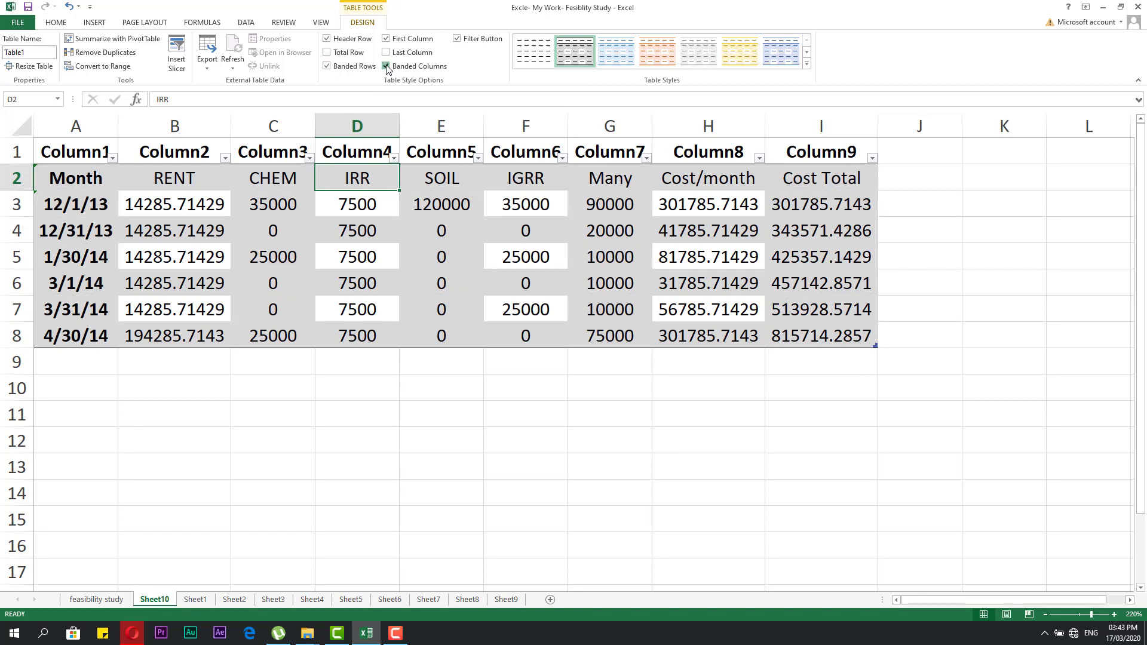
click(386, 66)
click(327, 39)
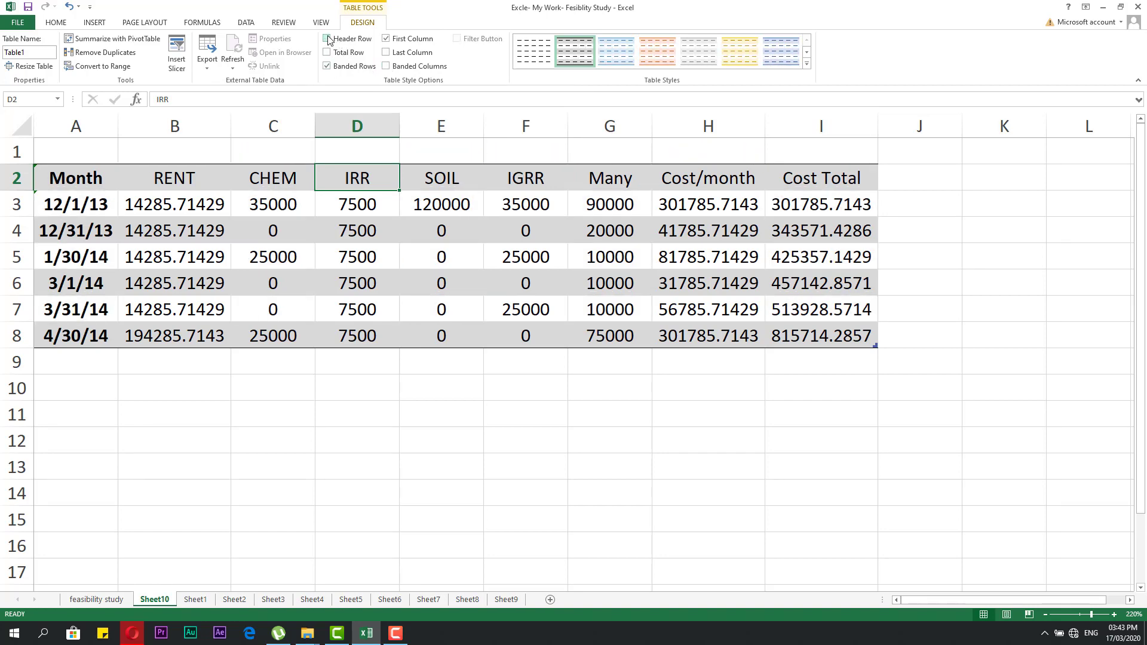
click(328, 39)
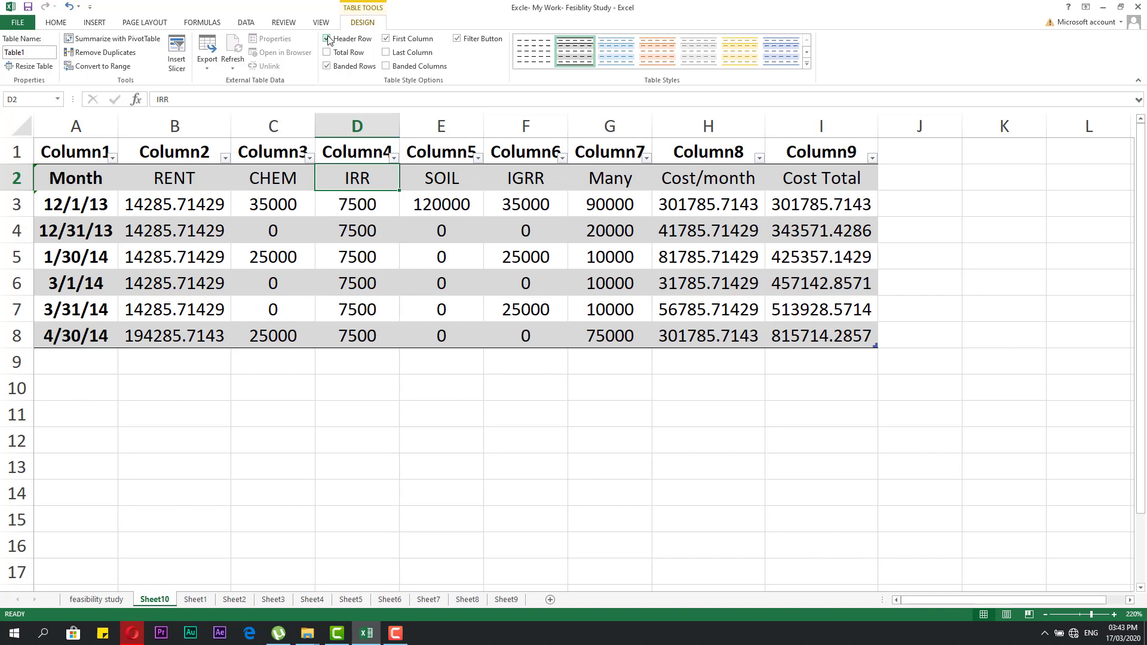
click(328, 67)
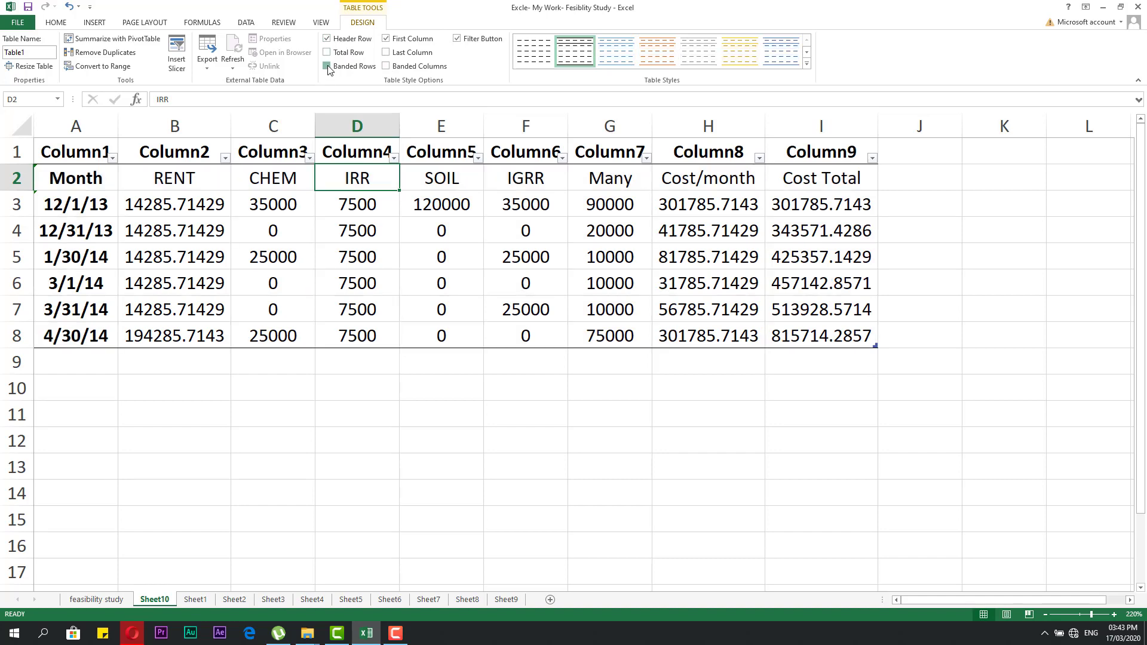
click(327, 66)
click(385, 66)
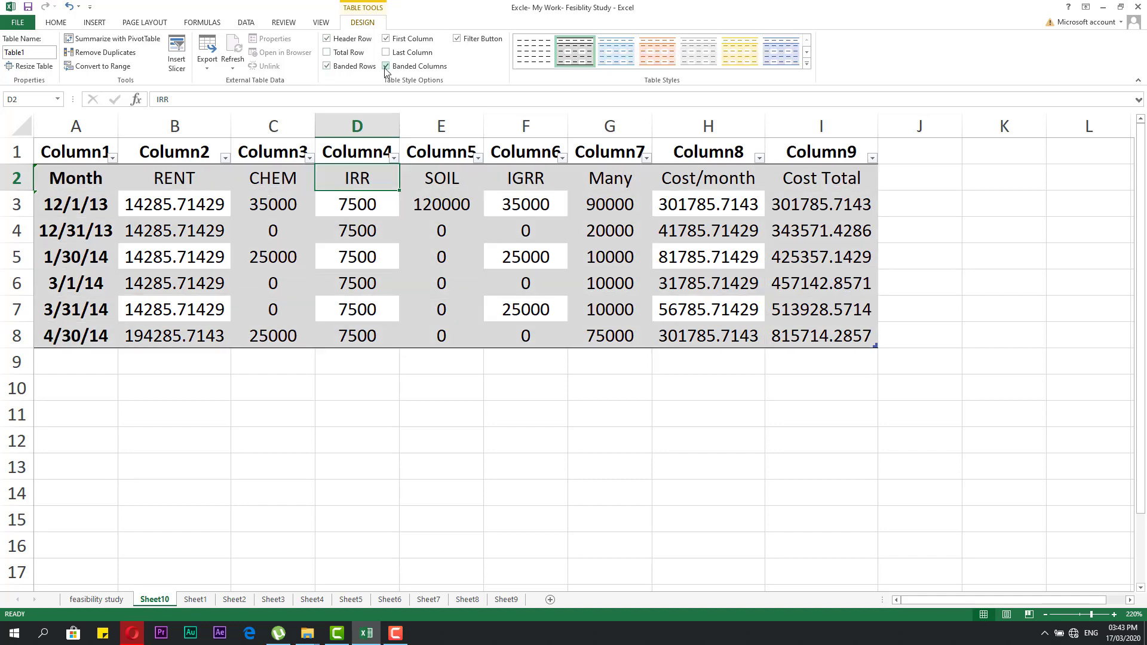
Step: Add a Total row and inspect its SUBTOTAL formula showing 7 under Cost Total
click(328, 54)
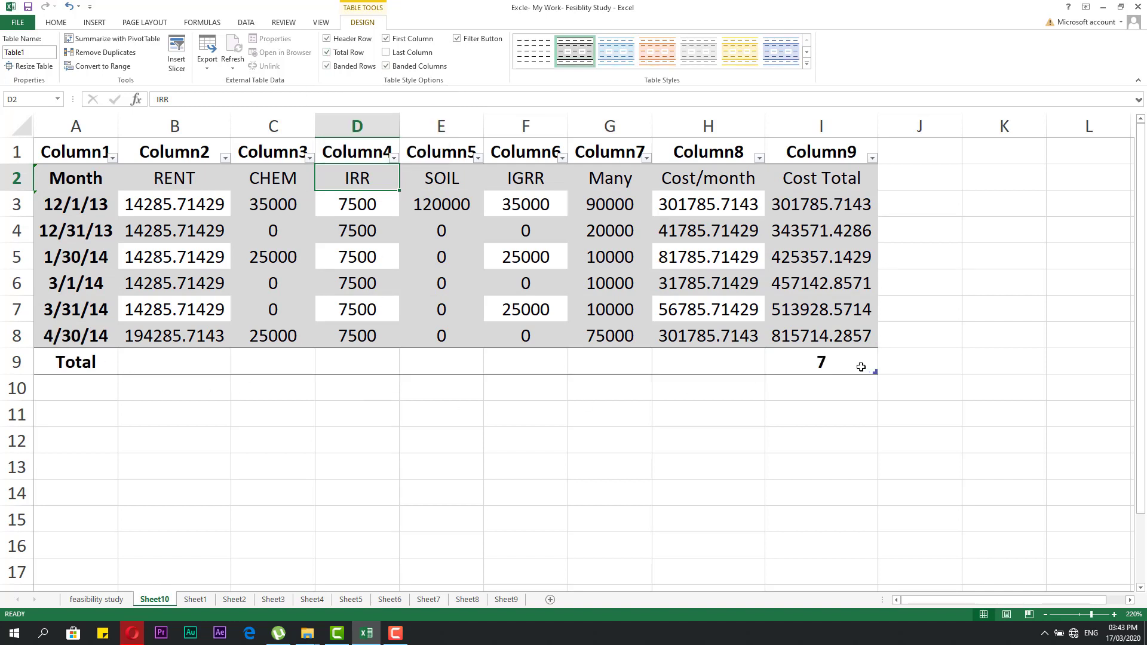
click(830, 363)
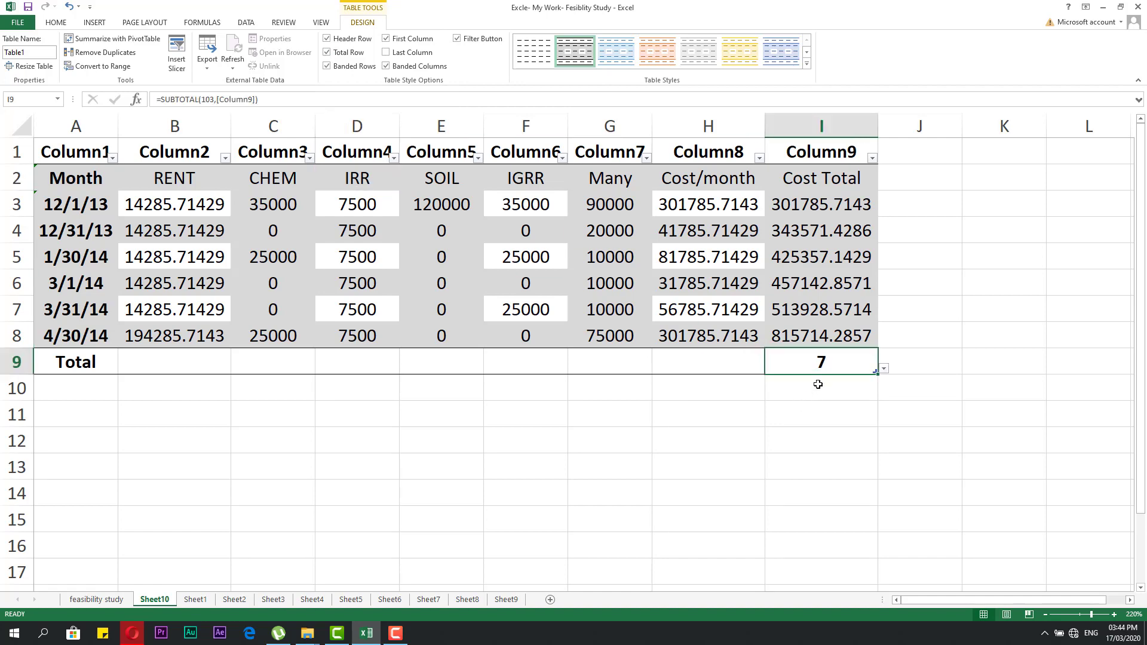
double_click(839, 354)
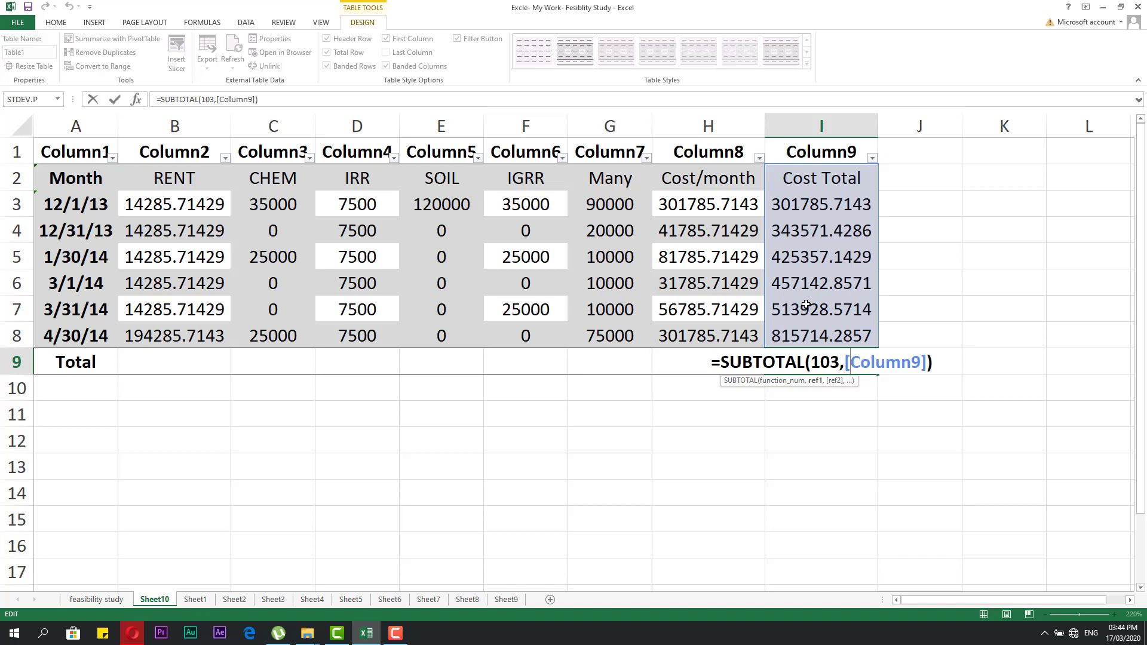
key(Escape)
click(394, 422)
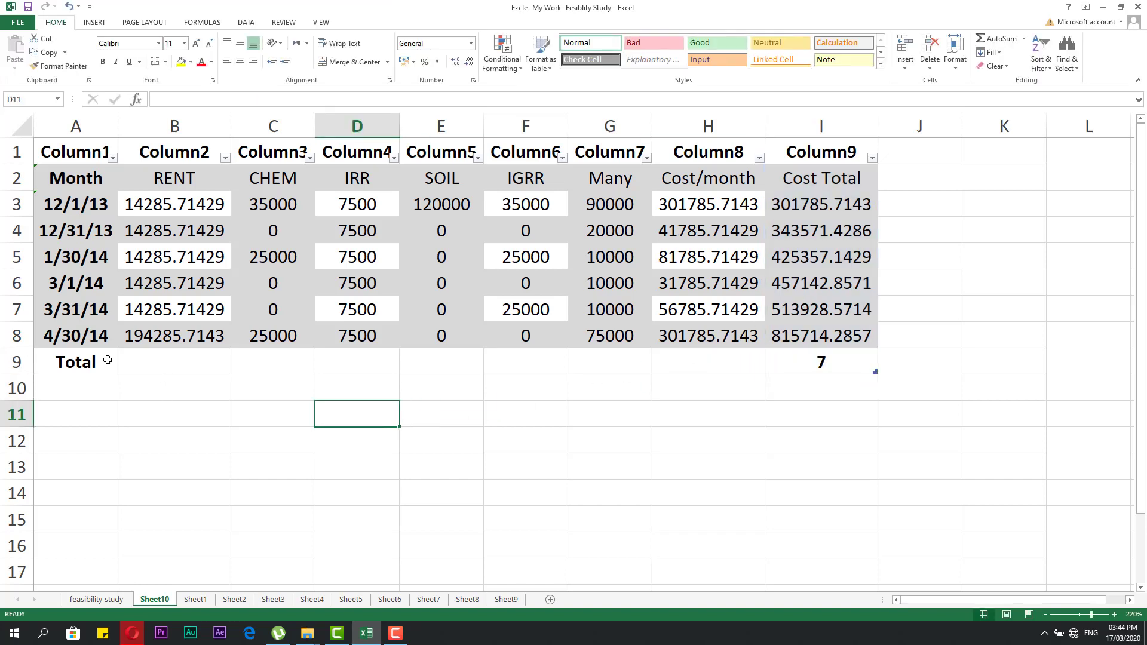
Step: Remove the Total row and enter 24/1/13 in A9 so the table extends to row 9
click(430, 301)
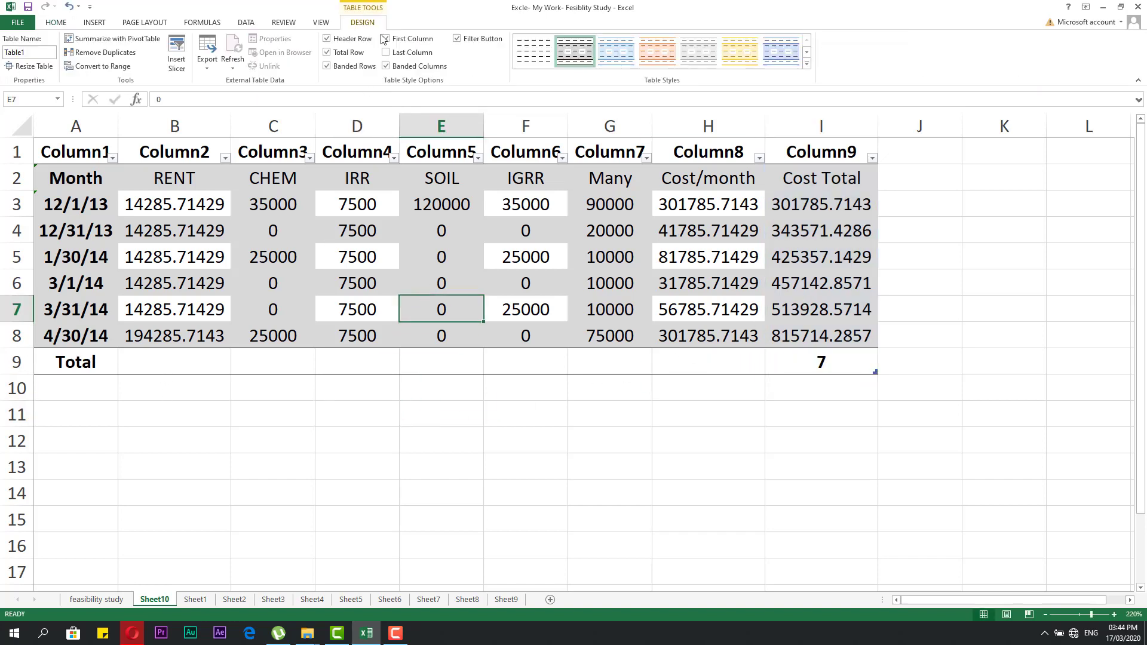
click(327, 53)
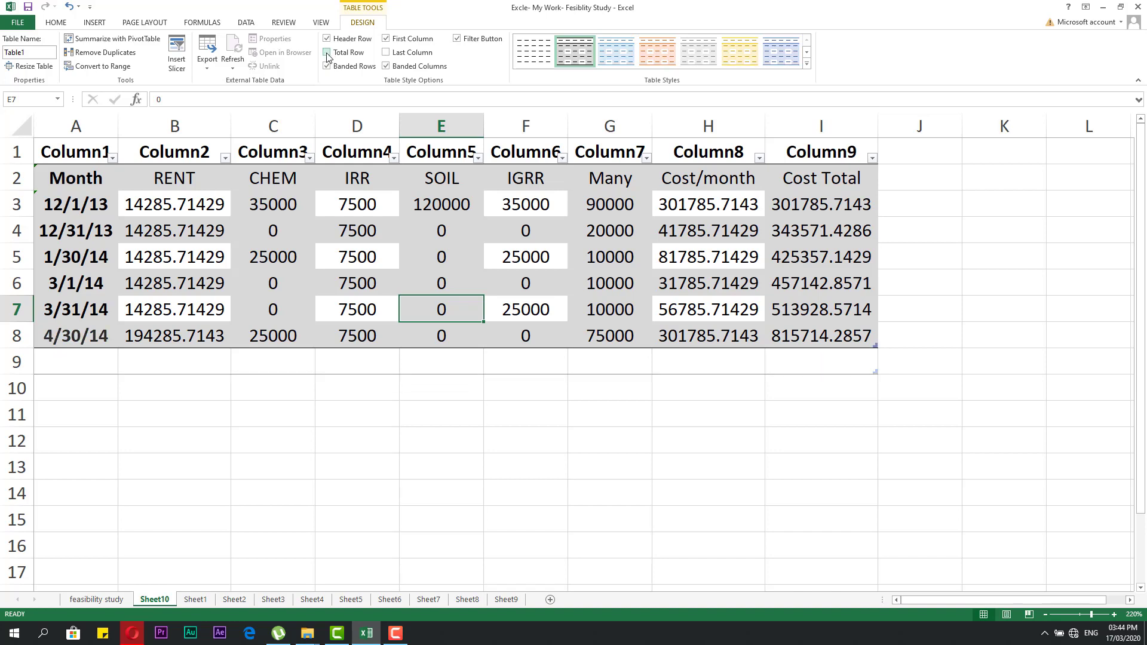
click(93, 412)
click(91, 362)
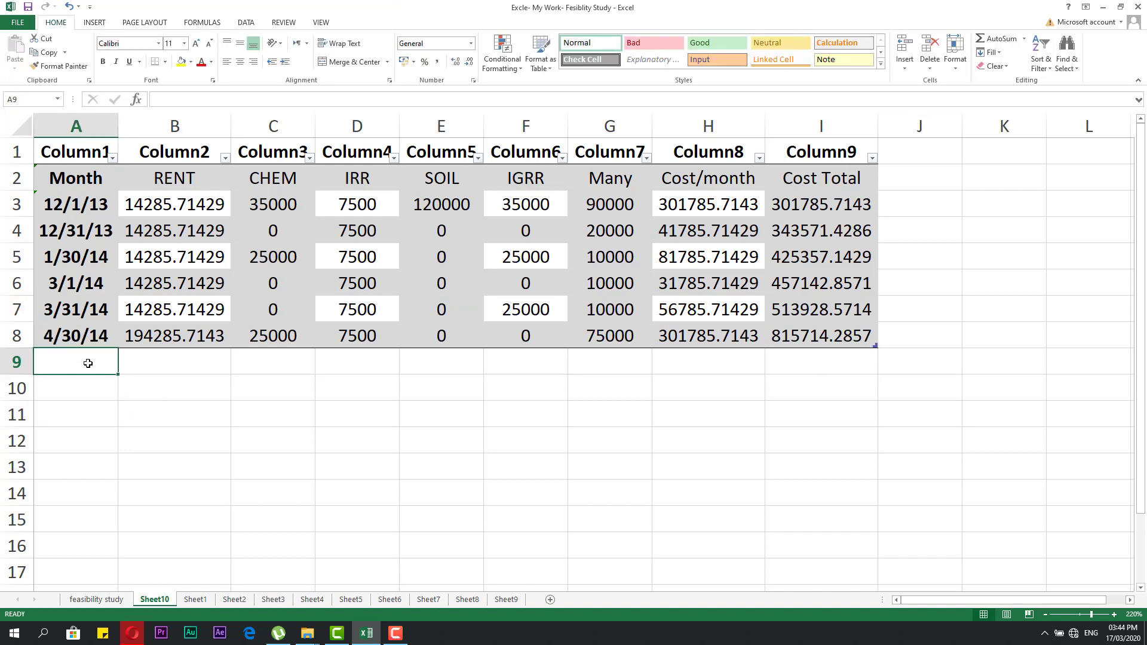
text(24/)
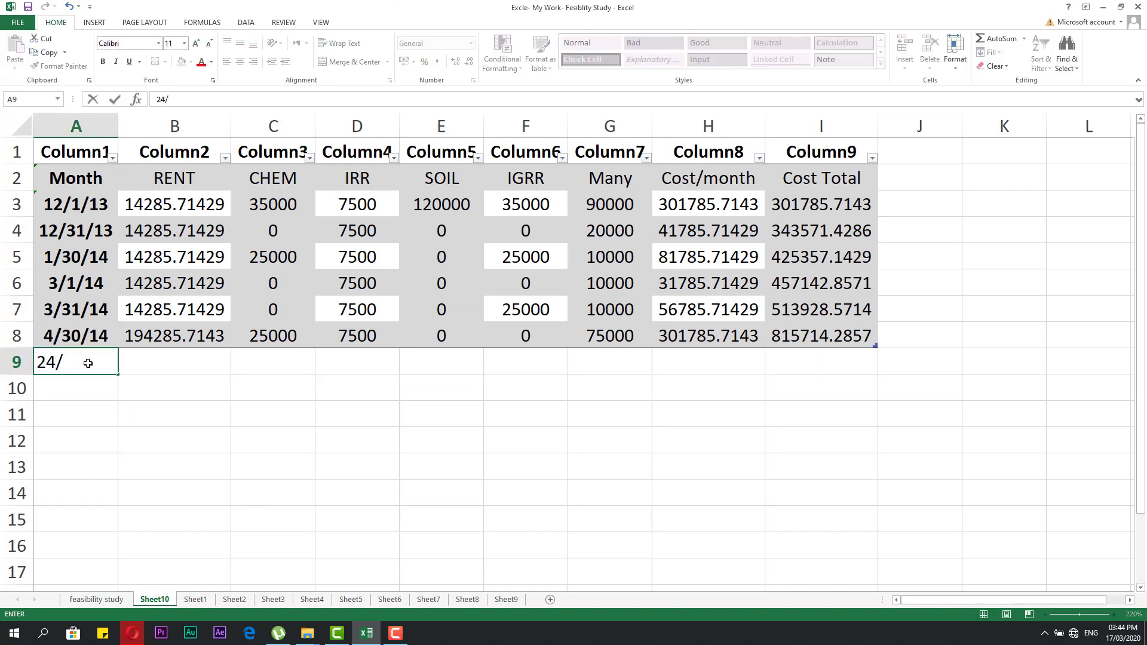
text(1/13)
key(Return)
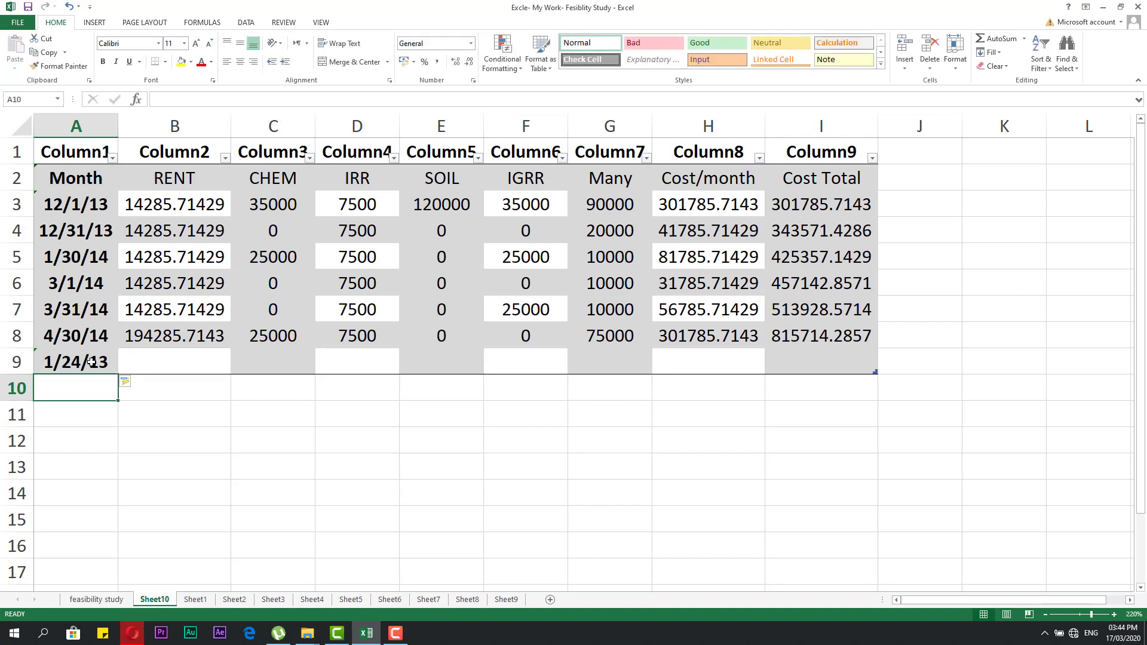
drag(92, 362, 836, 356)
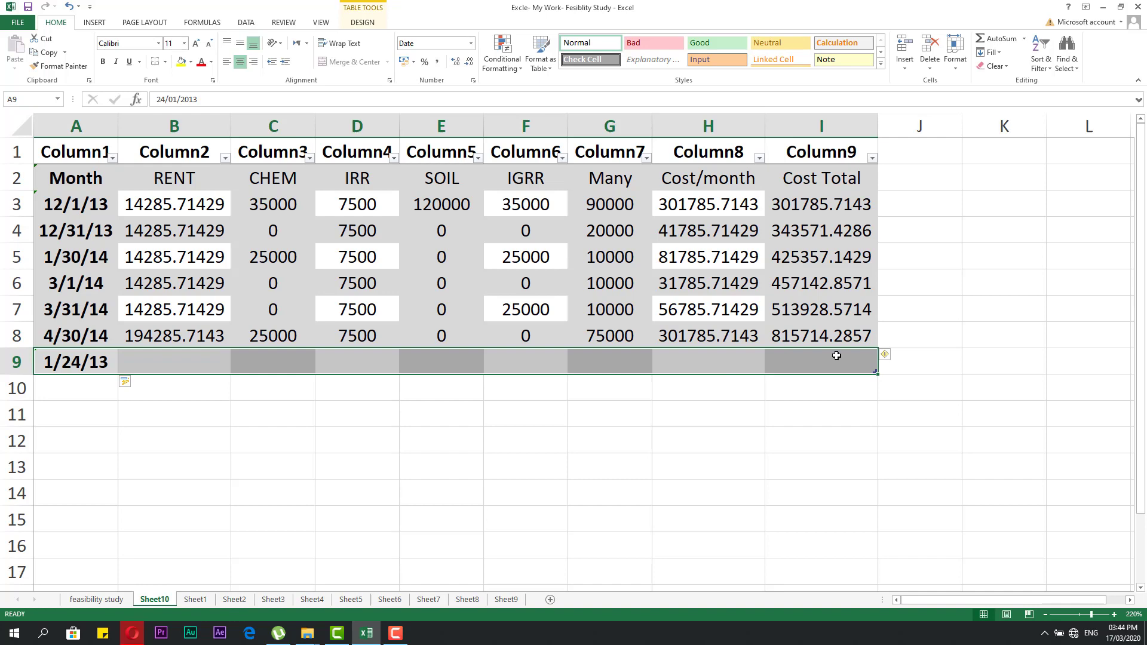
Step: Enter 10 in J1 so the table expands to column J
click(910, 177)
click(906, 206)
click(904, 156)
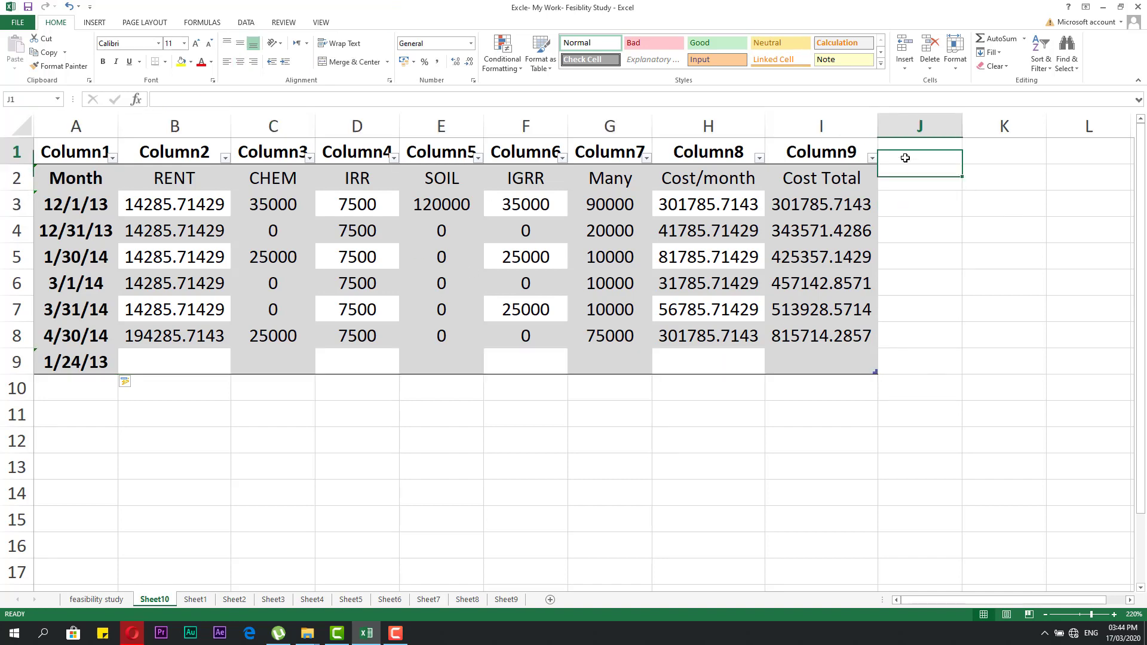
text(10)
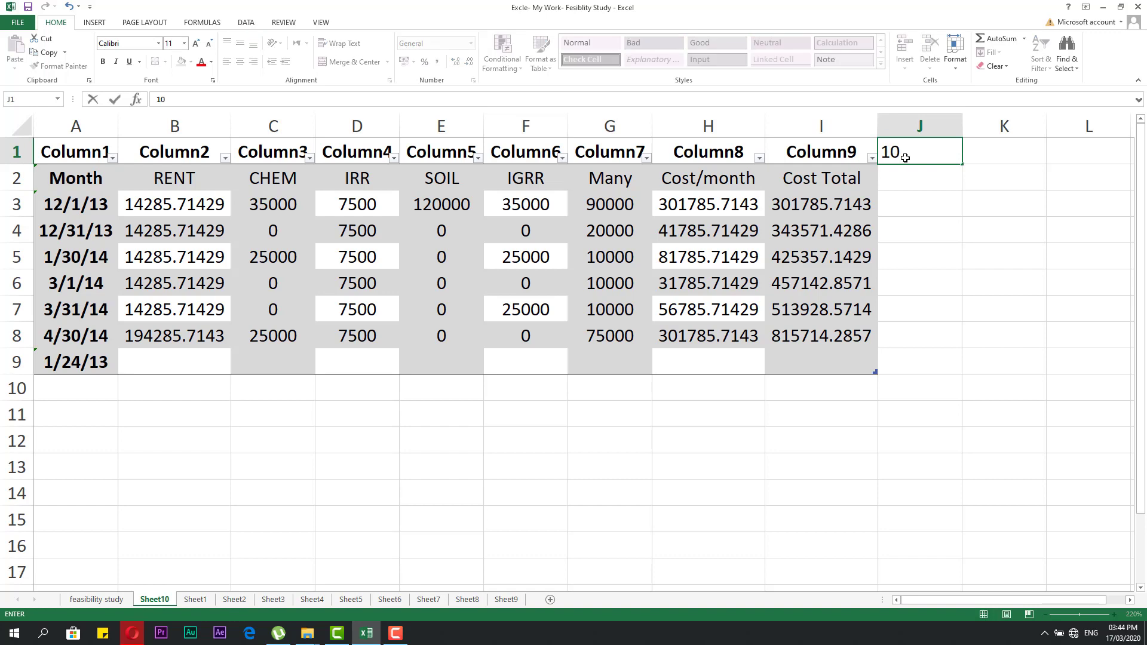
key(Return)
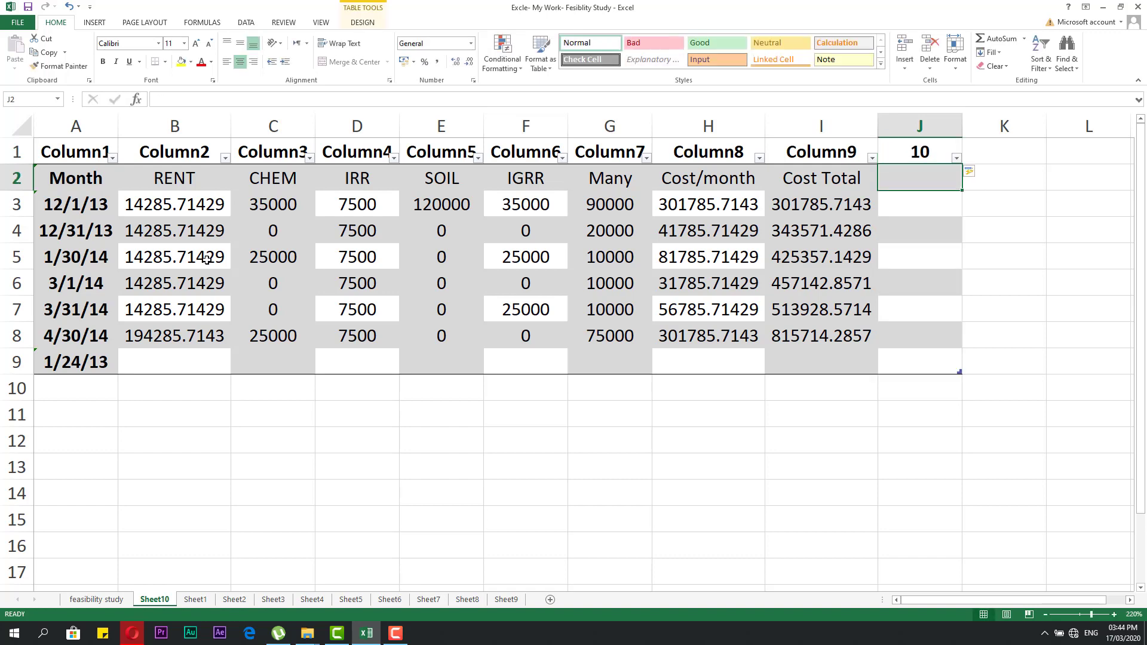
Step: Restore the Total row at row 10 and start converting the table to a normal range
click(376, 311)
click(369, 24)
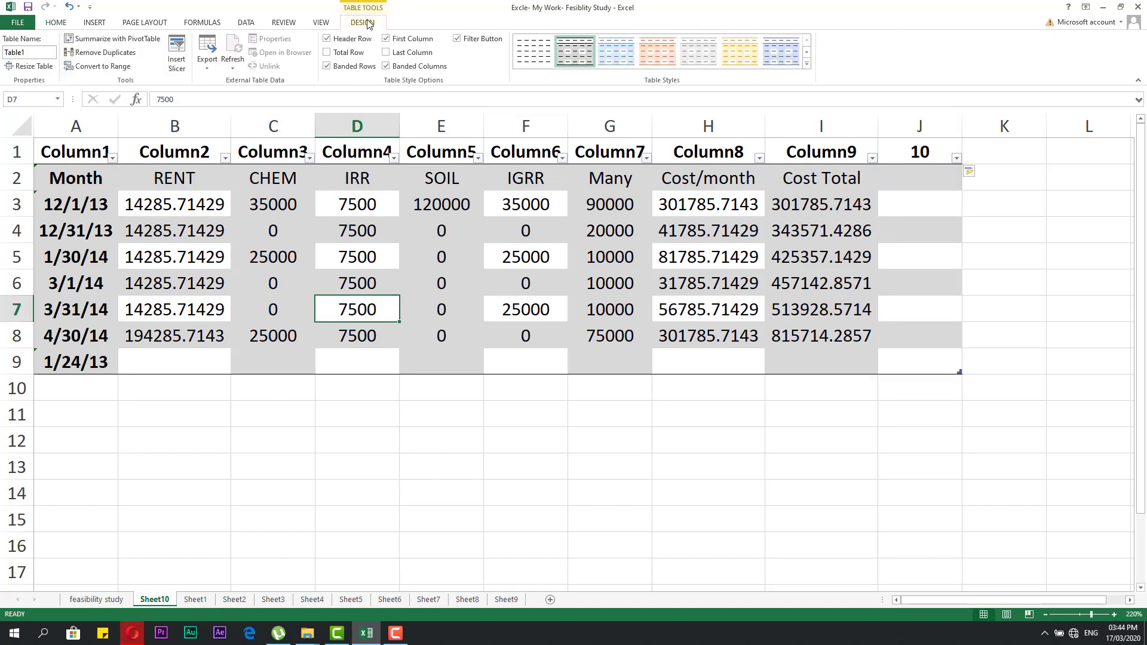
click(327, 52)
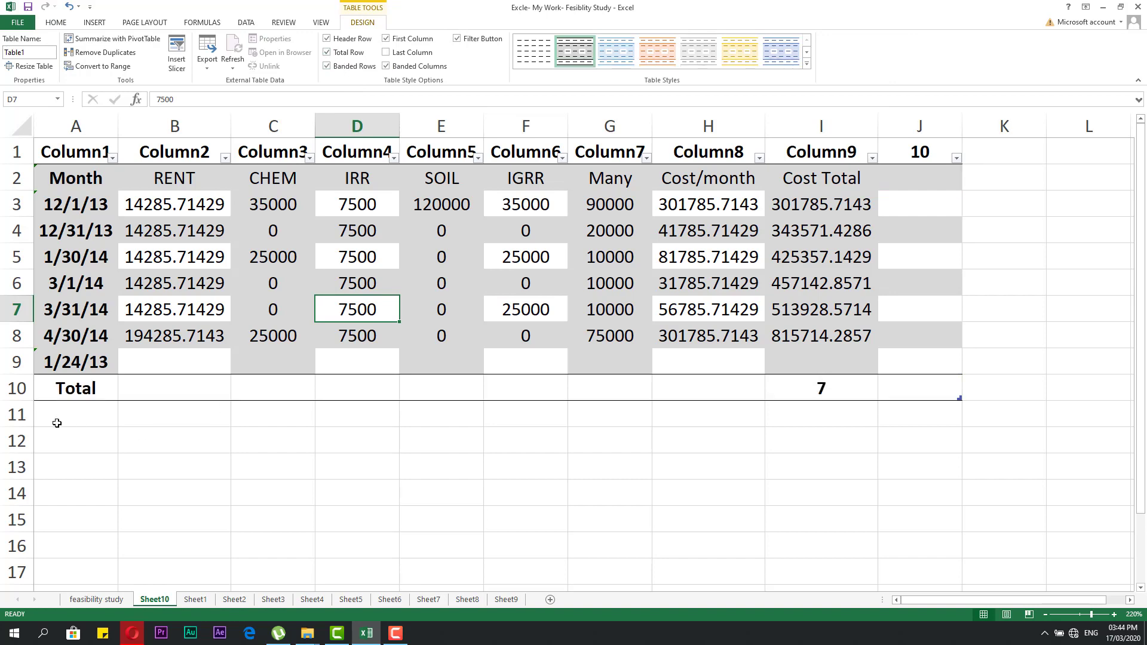
click(273, 257)
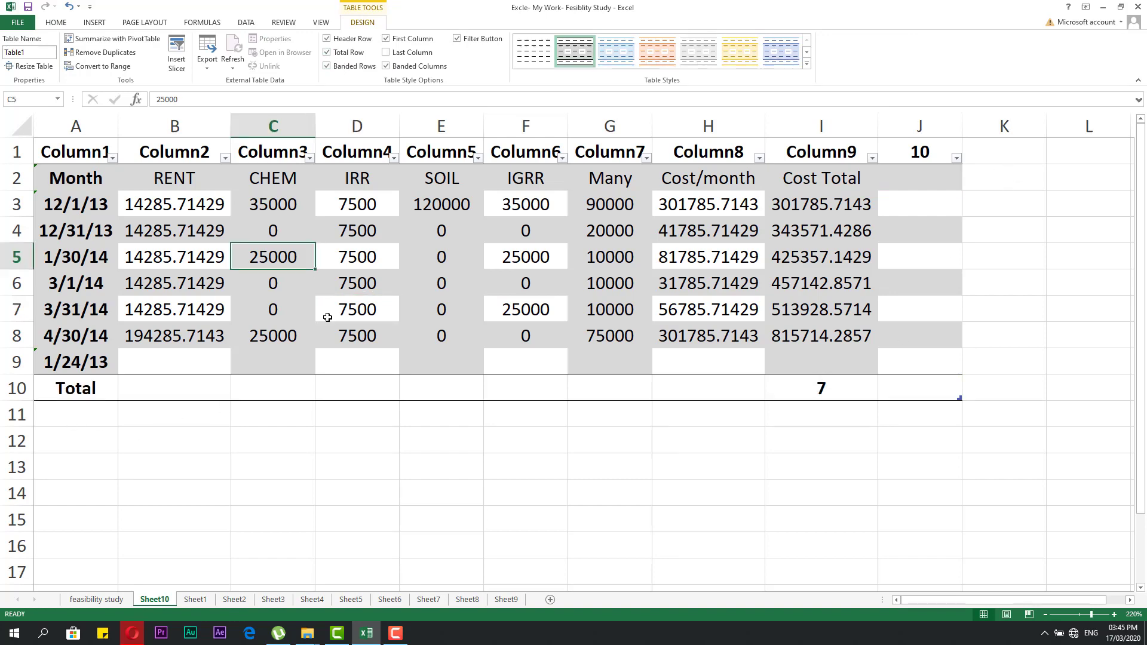
click(214, 184)
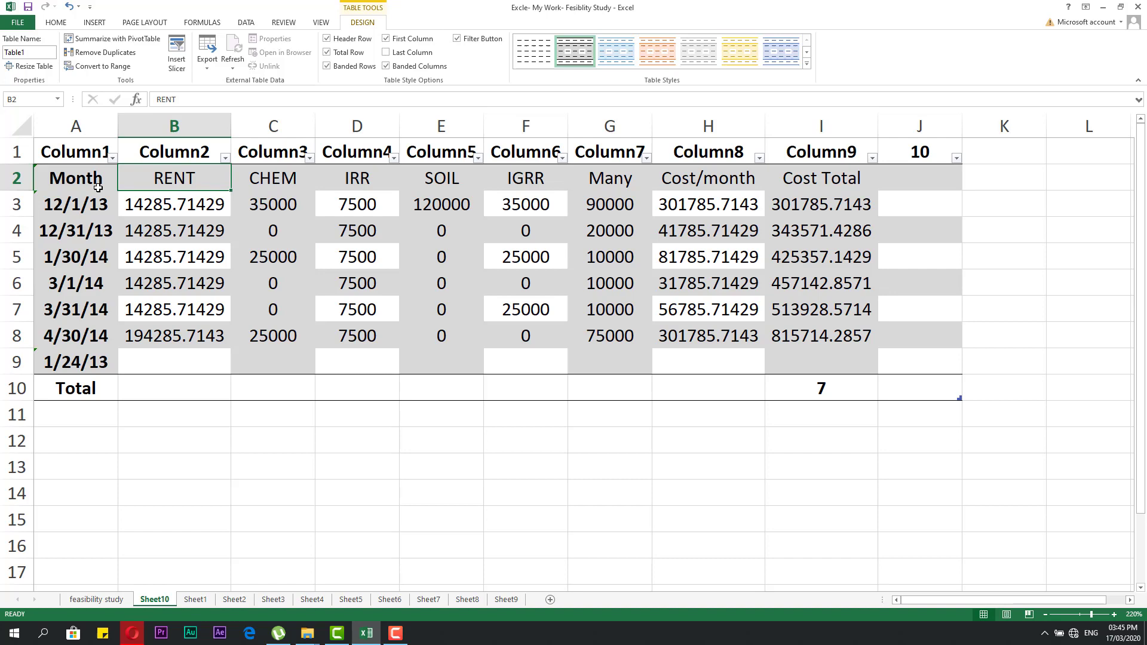
drag(356, 356, 364, 346)
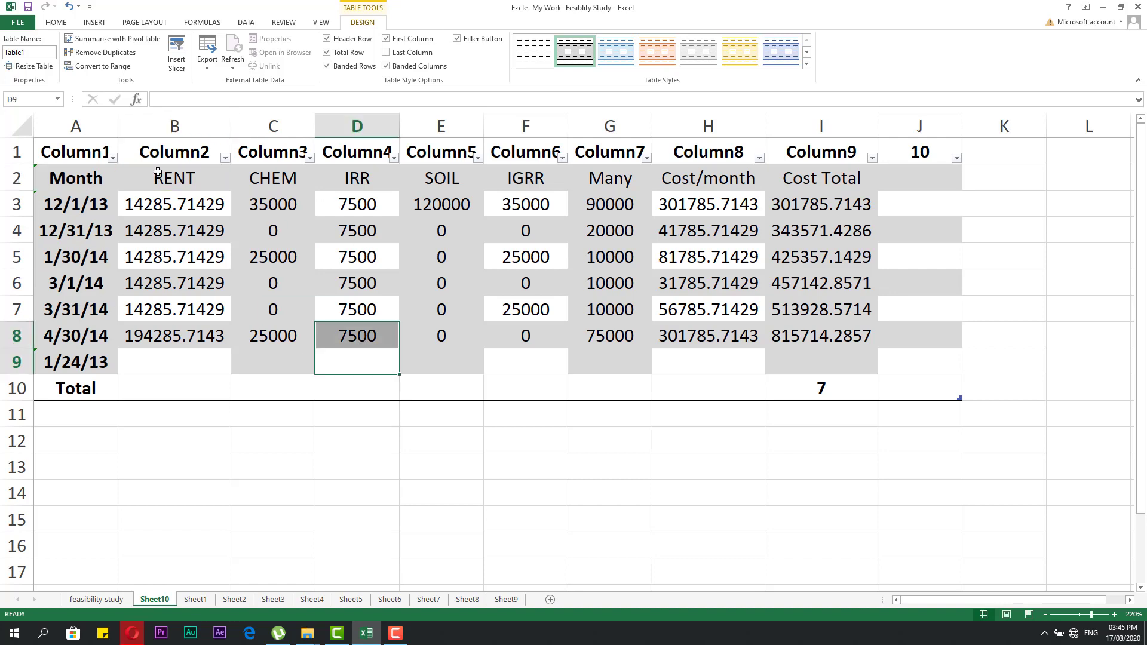
key(Down)
key(ctrl+Left)
click(72, 207)
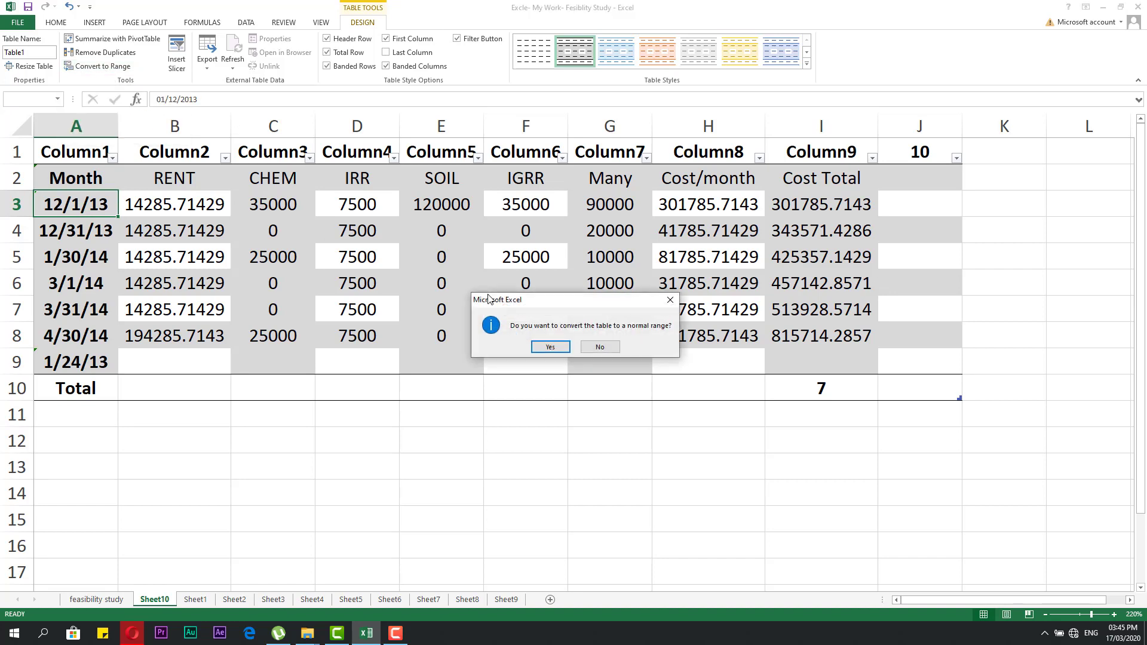
Step: Confirm the conversion to a normal range and set the whole sheet to No Fill
click(548, 351)
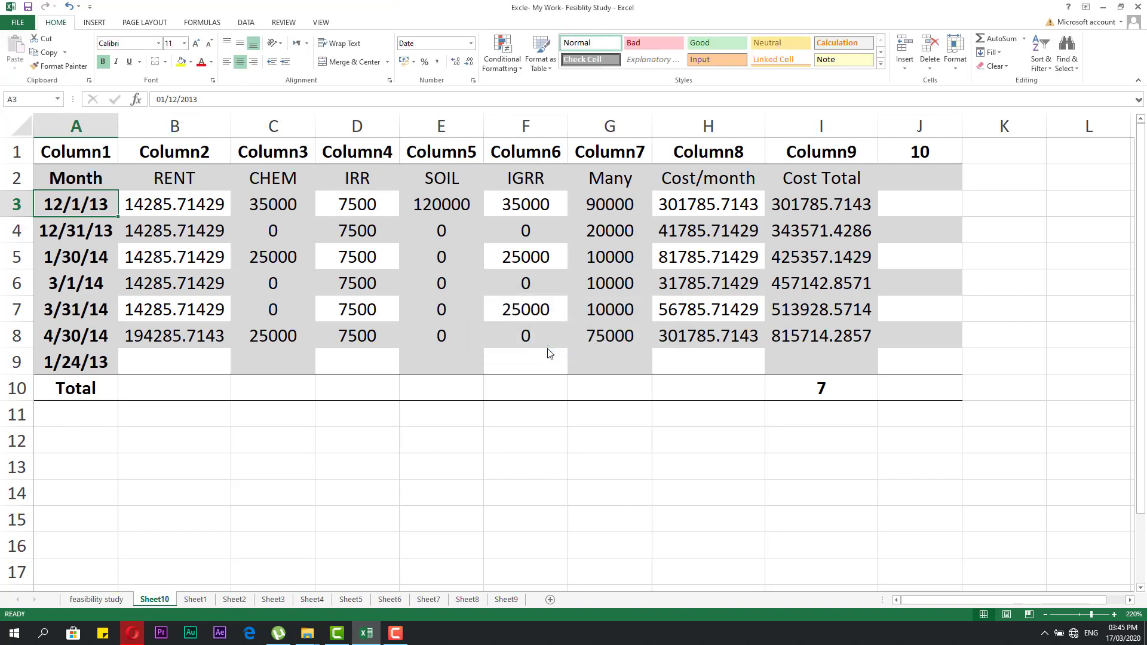
click(179, 256)
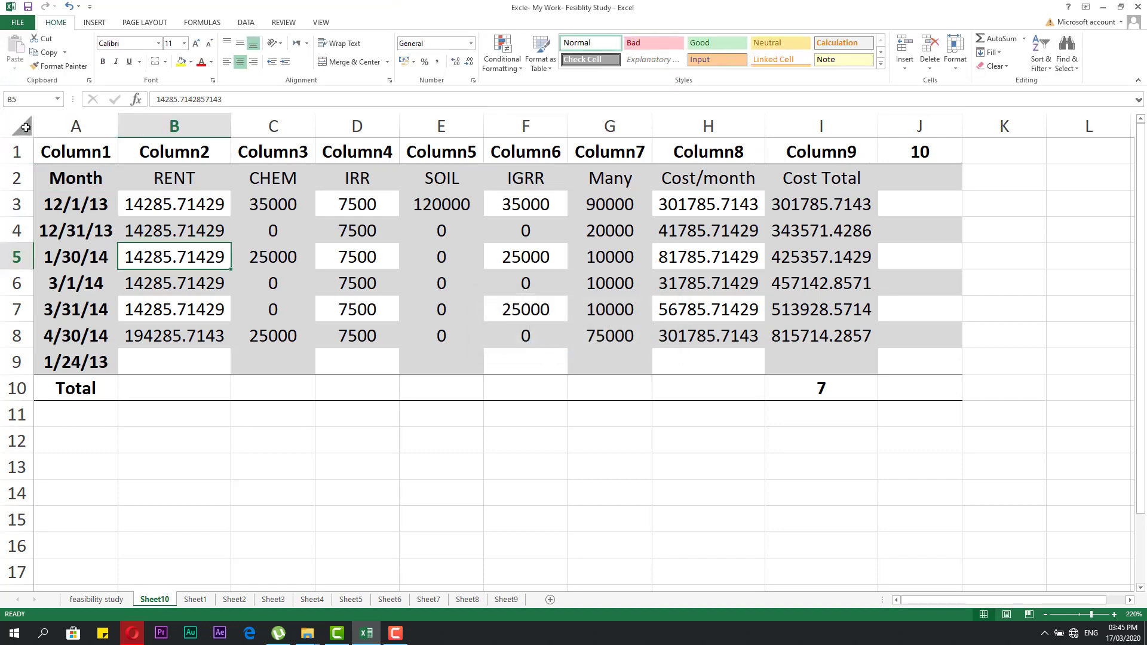
click(21, 126)
click(166, 62)
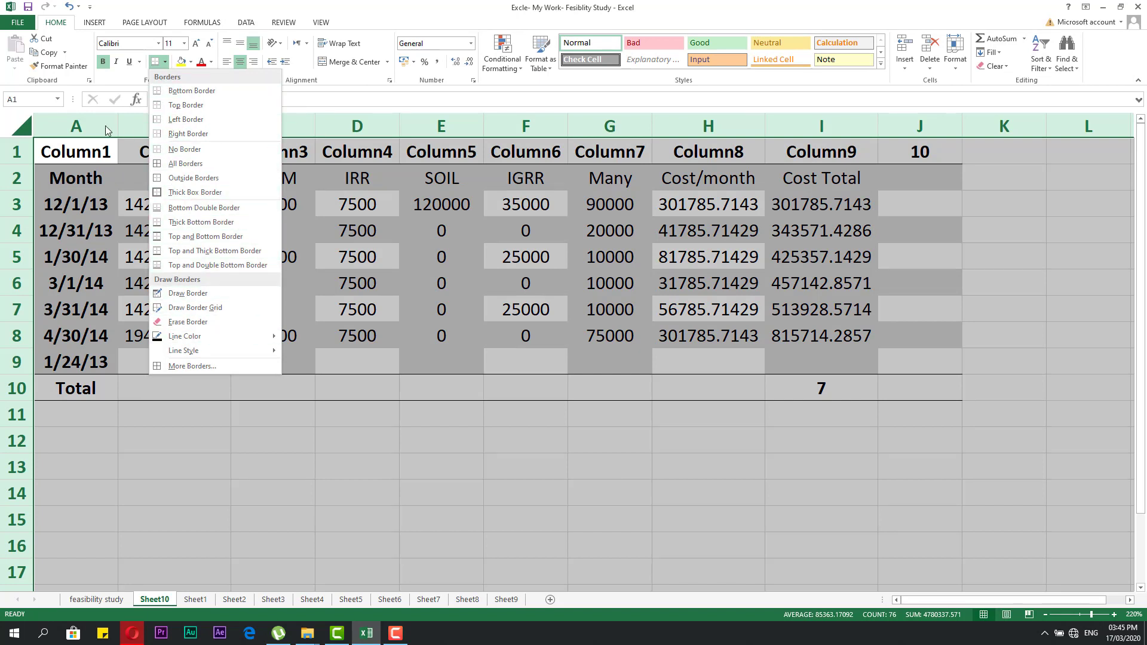
key(Escape)
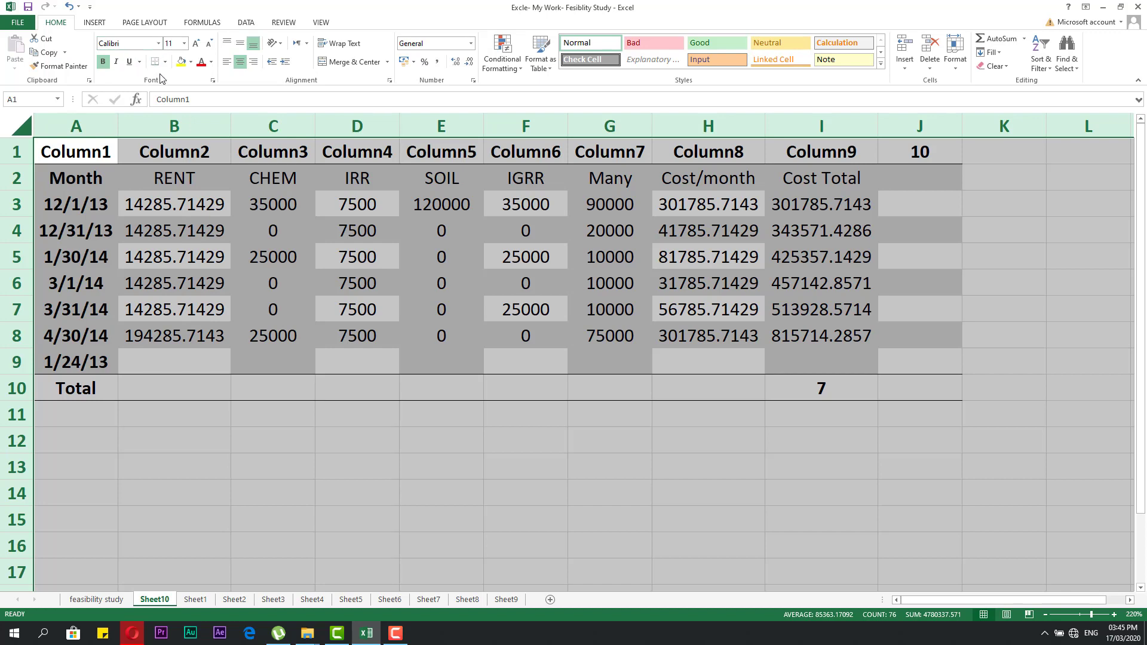
click(191, 62)
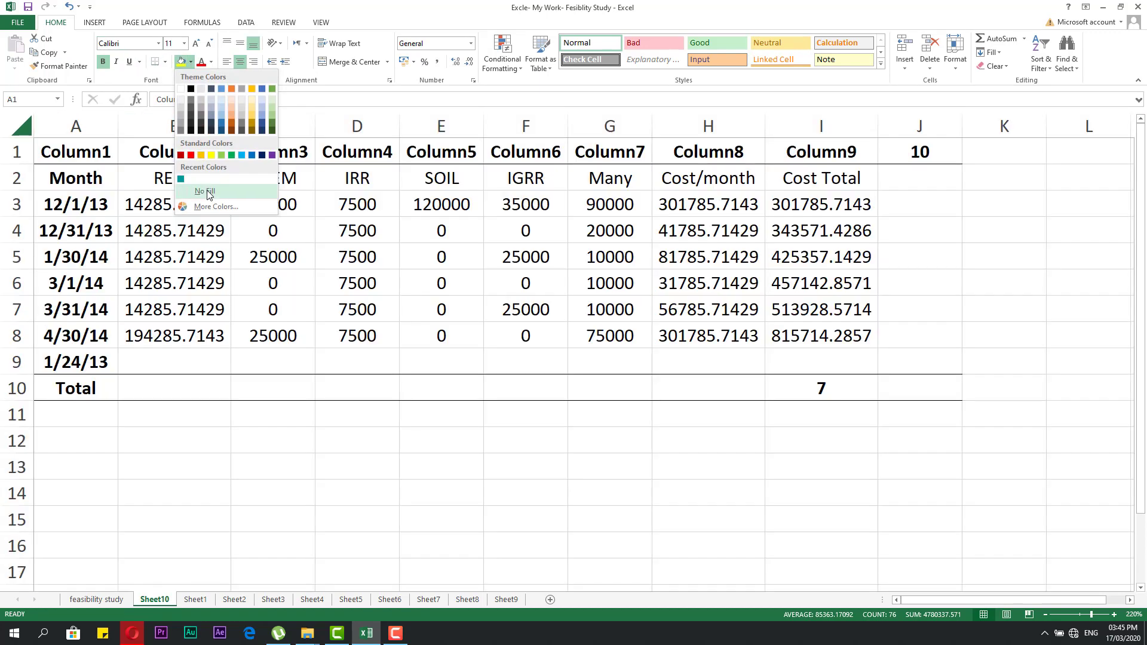
click(205, 189)
click(266, 404)
Step: Delete the Total row 10 so the data ends at row 9
click(94, 388)
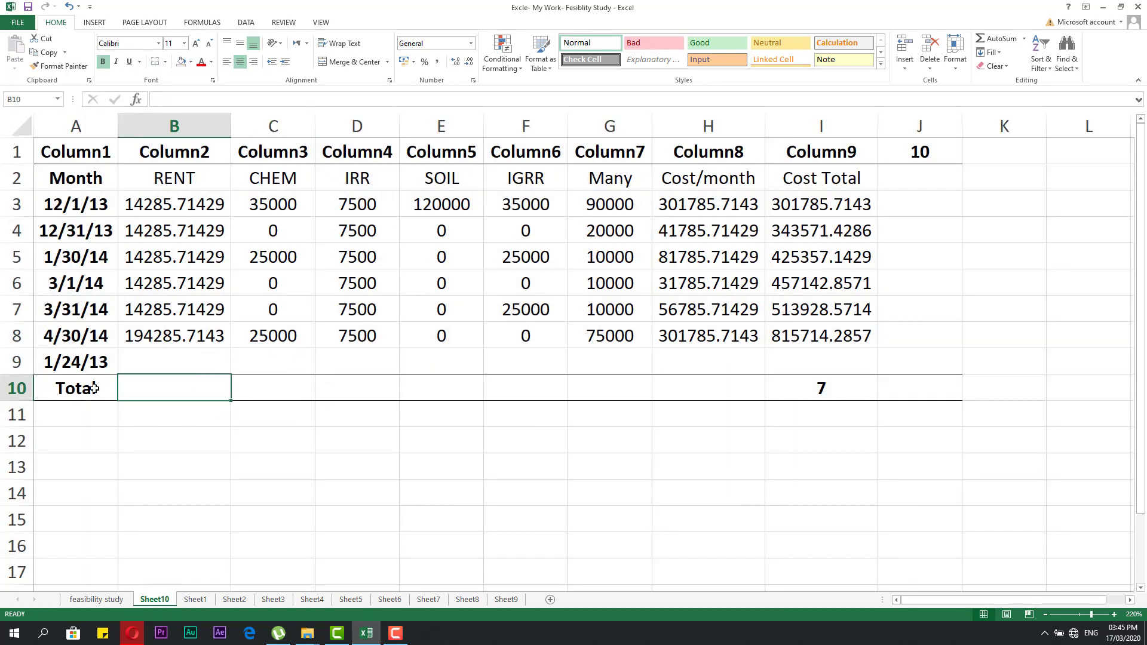
click(138, 437)
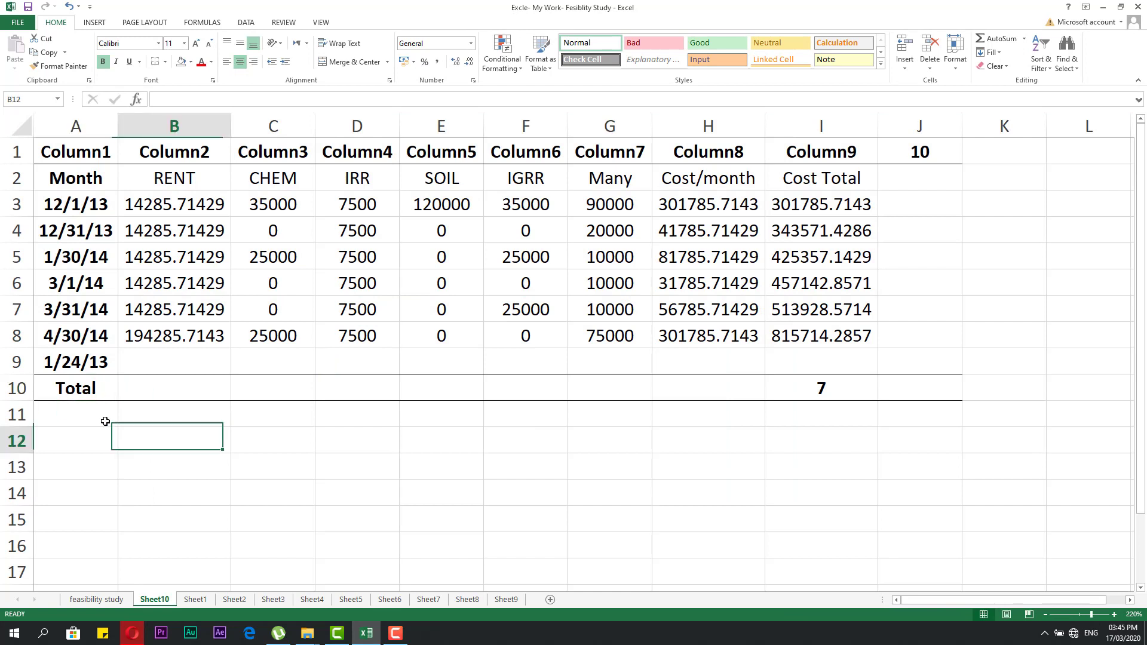
right_click(30, 392)
click(76, 486)
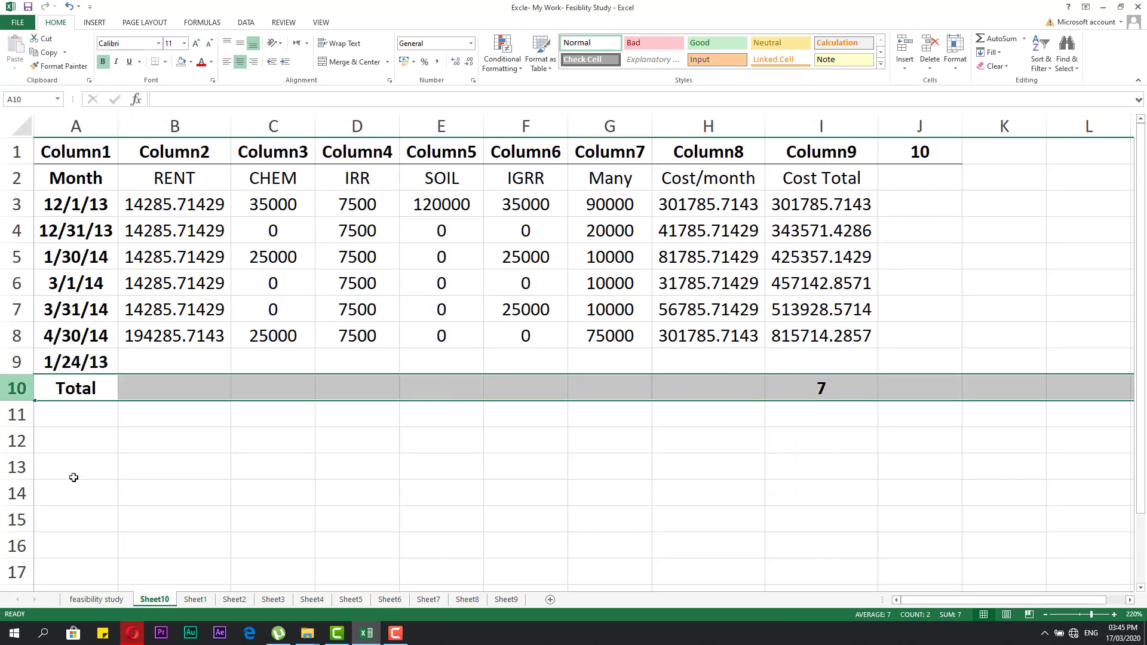
click(164, 418)
click(170, 369)
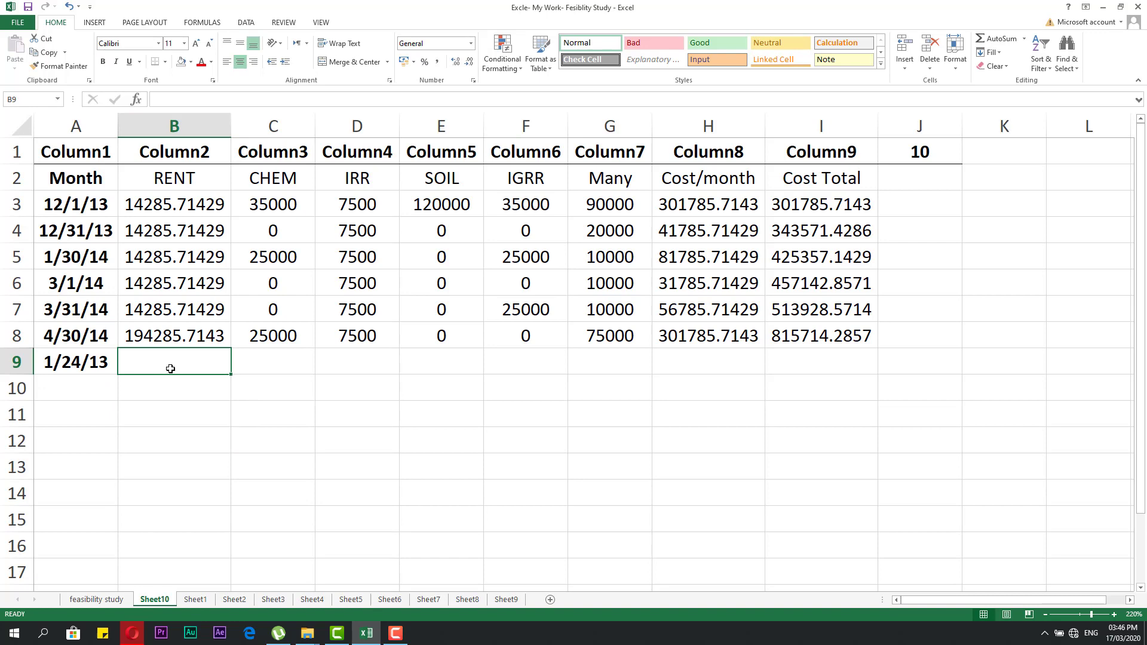